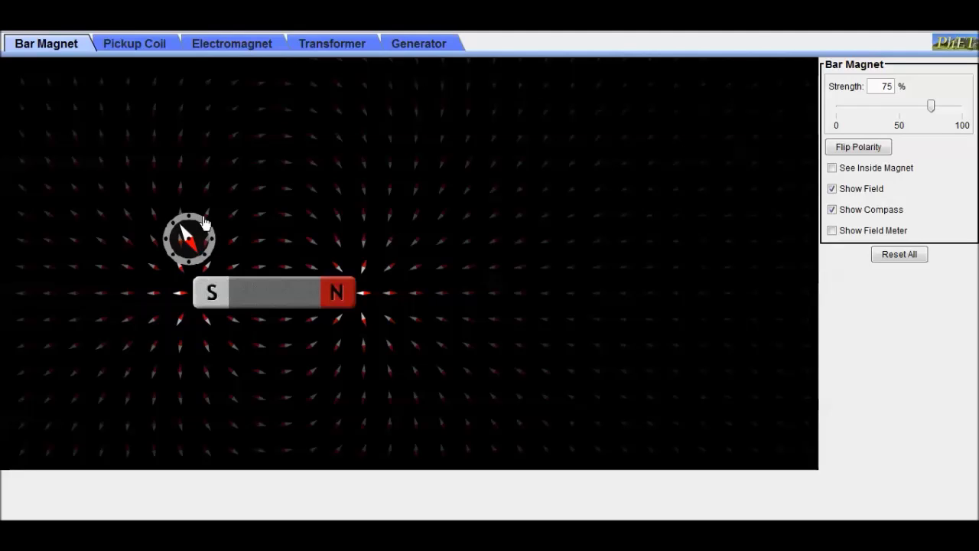
Move the compass around the bar magnet, then flip the magnet's polarity and flip it back
drag(203, 222, 395, 258)
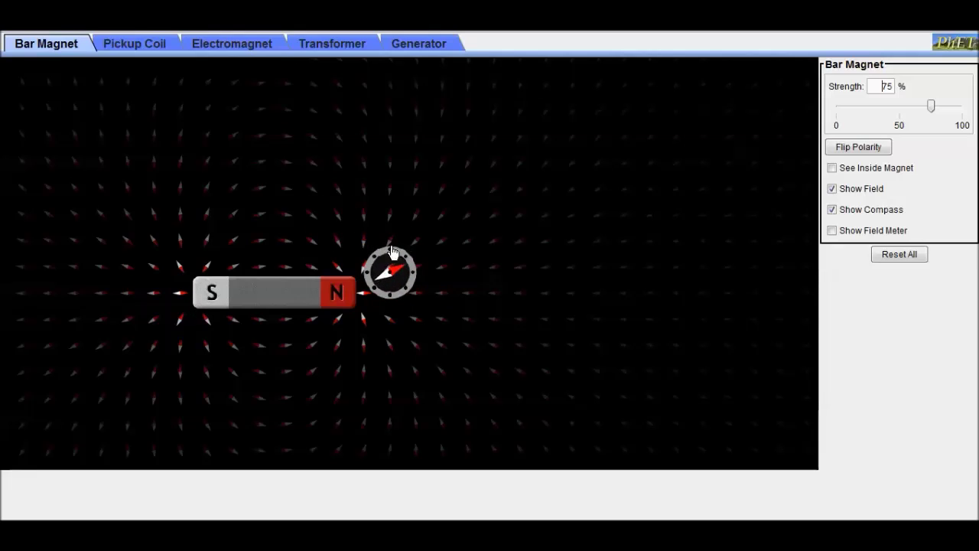
drag(394, 256, 287, 188)
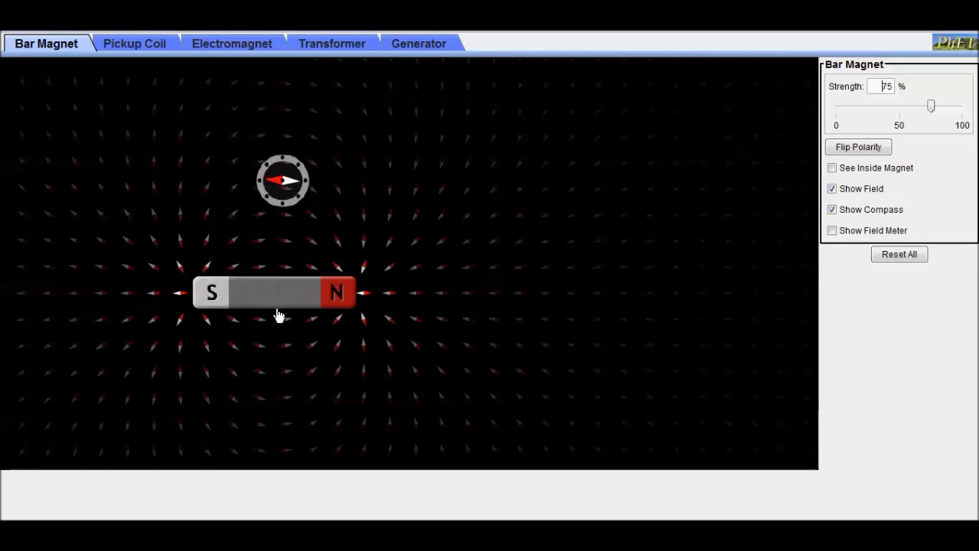
mouse_move(278, 290)
mouse_down()
mouse_move(293, 261)
mouse_move(343, 260)
mouse_move(235, 295)
mouse_move(244, 340)
mouse_move(279, 286)
mouse_up()
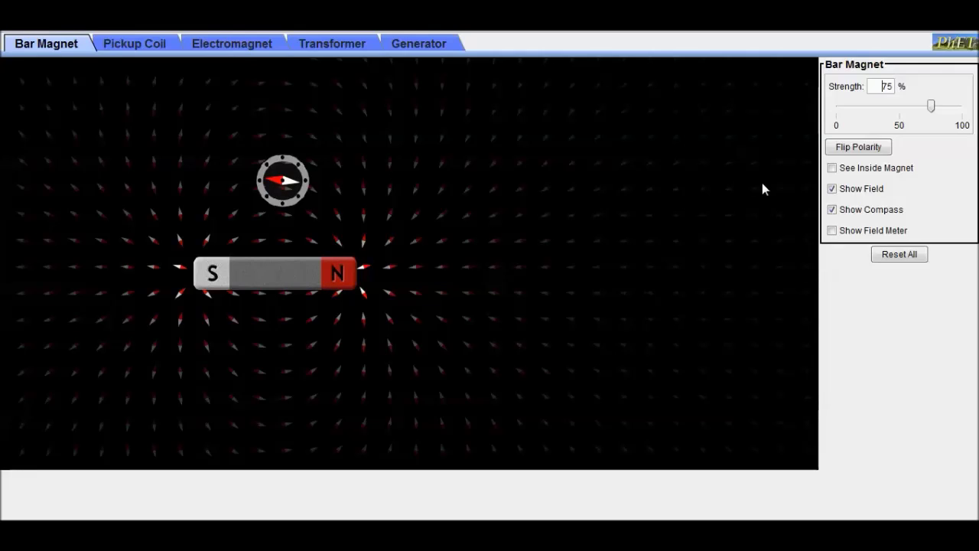
click(856, 150)
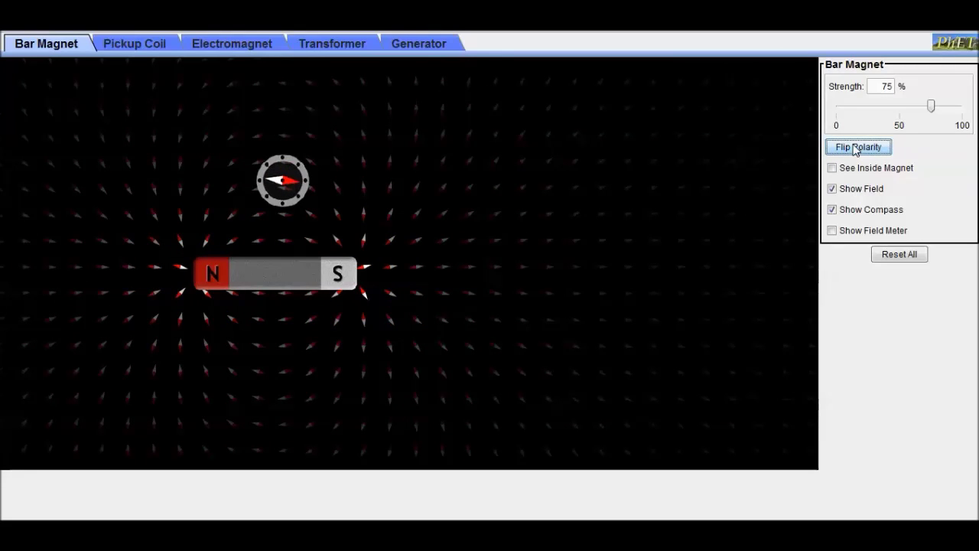
click(857, 150)
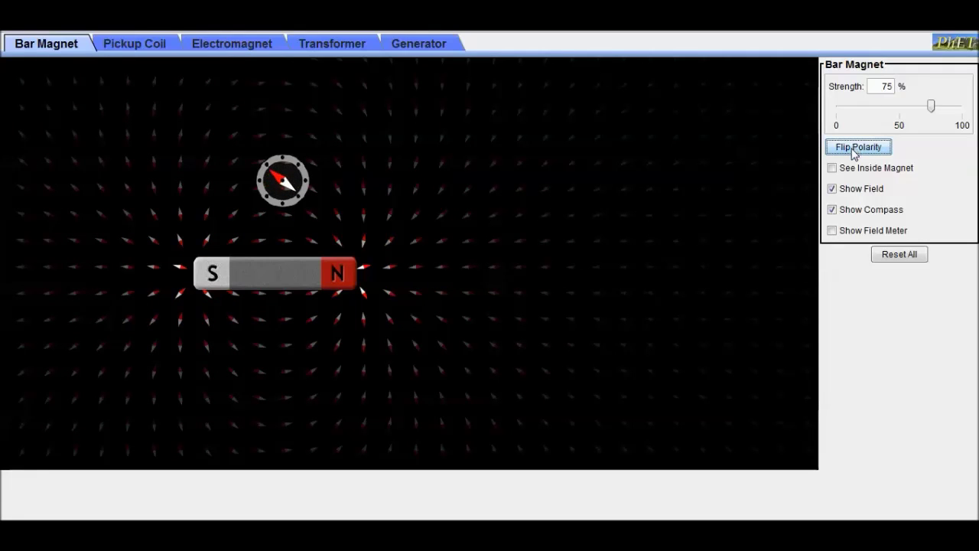
Show the field meter and read the field at the S pole, below the magnet, and the N pole (37.72 G)
click(833, 233)
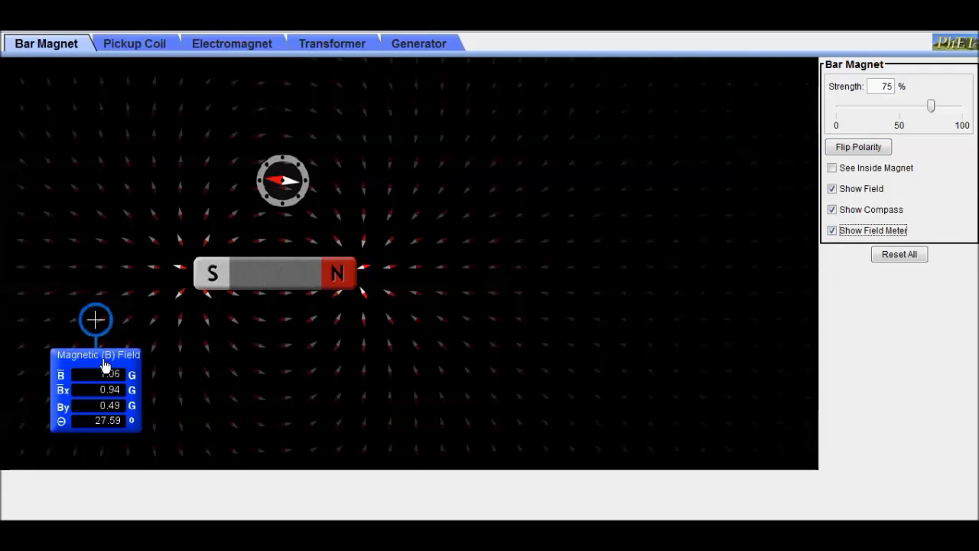
drag(94, 361, 175, 314)
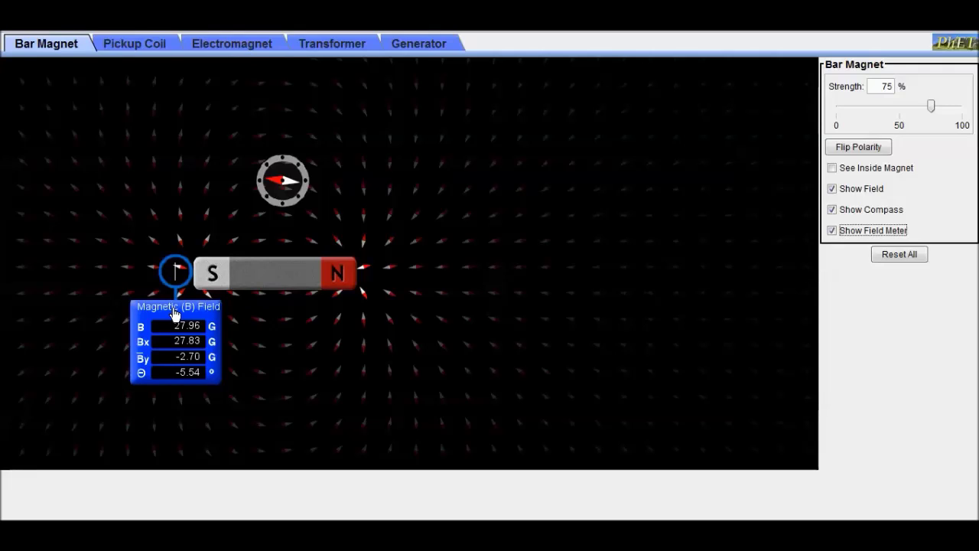
drag(175, 313, 277, 348)
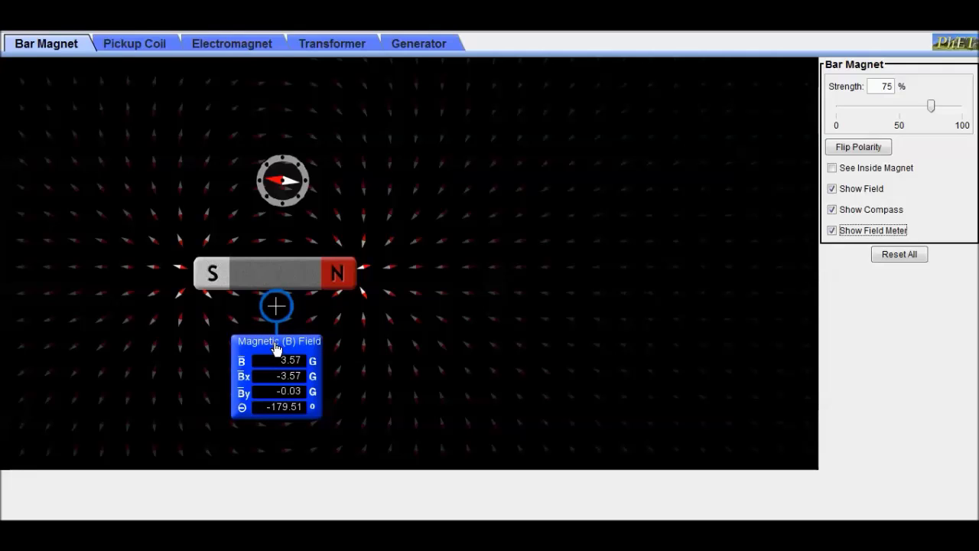
drag(277, 348, 371, 316)
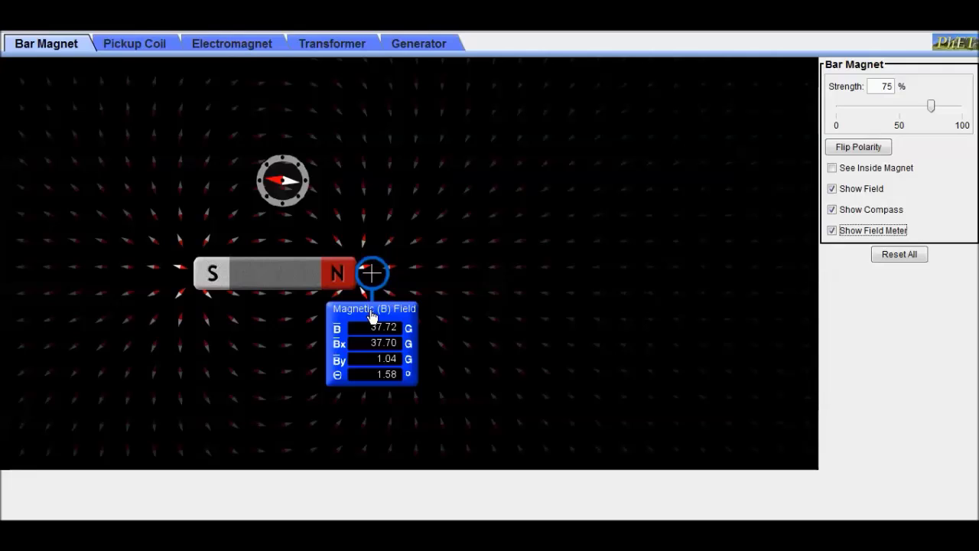
click(150, 47)
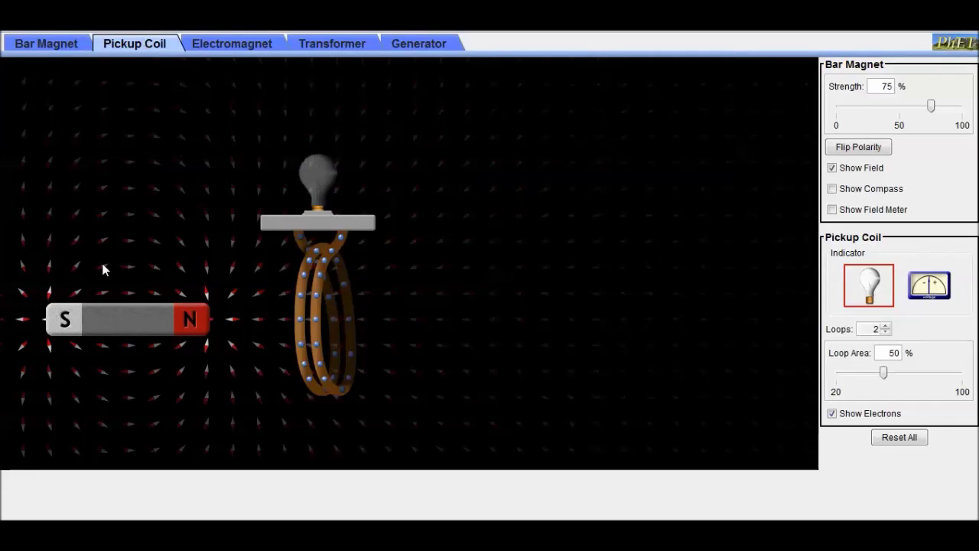
Sweep the bar magnet and pickup coil past each other to light the bulb, then switch to the voltmeter indicator
drag(120, 321, 106, 350)
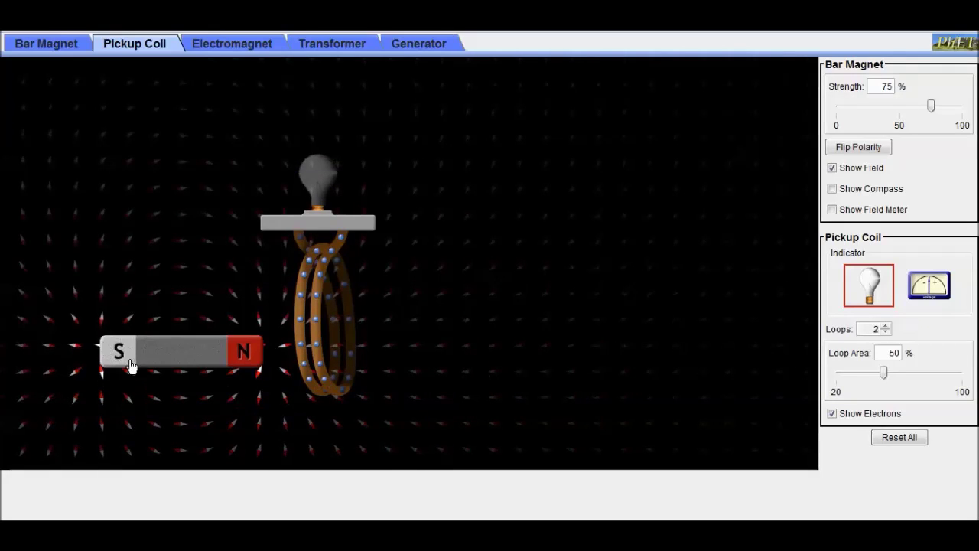
drag(171, 354, 449, 325)
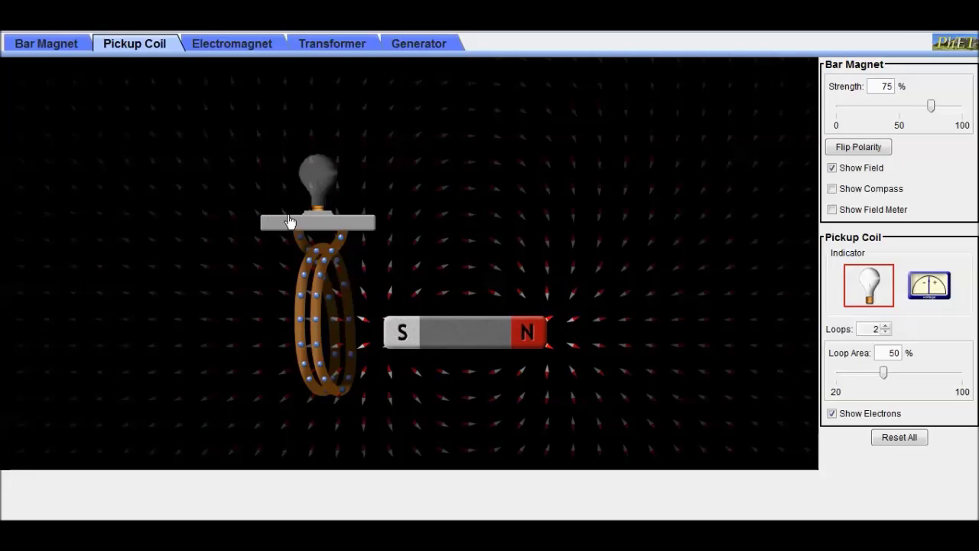
drag(319, 225, 288, 234)
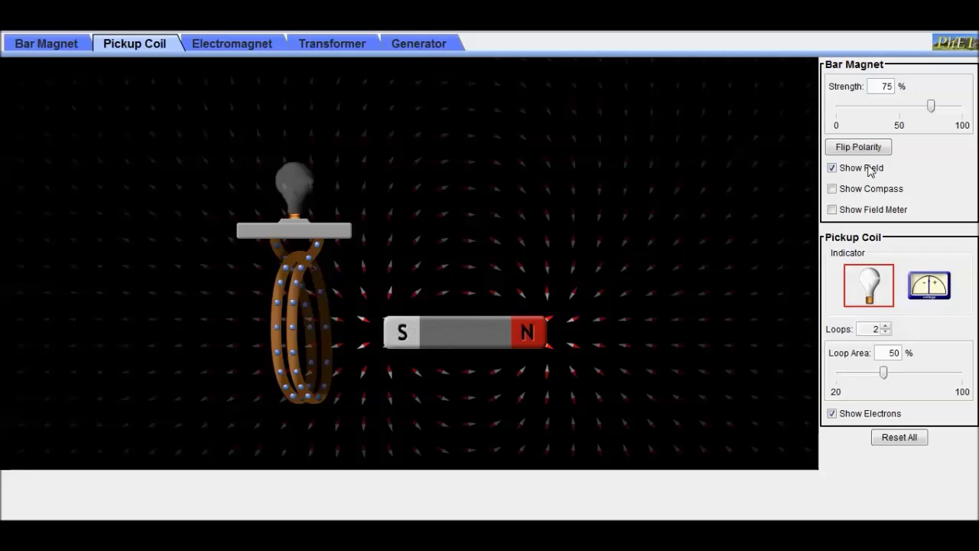
click(929, 285)
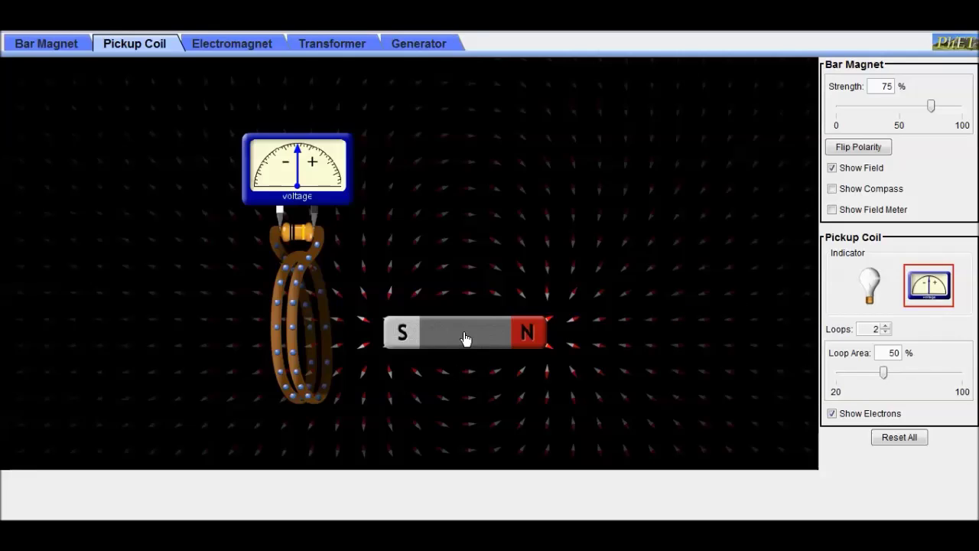
Pass the magnet through the coil to deflect the voltmeter needle, and raise the coil to 3 loops
drag(464, 335, 326, 332)
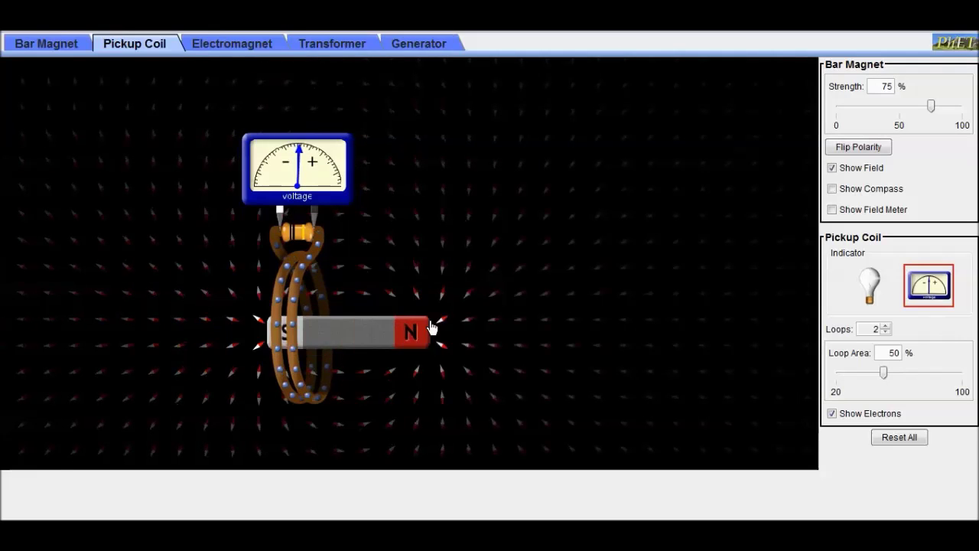
drag(432, 327, 417, 314)
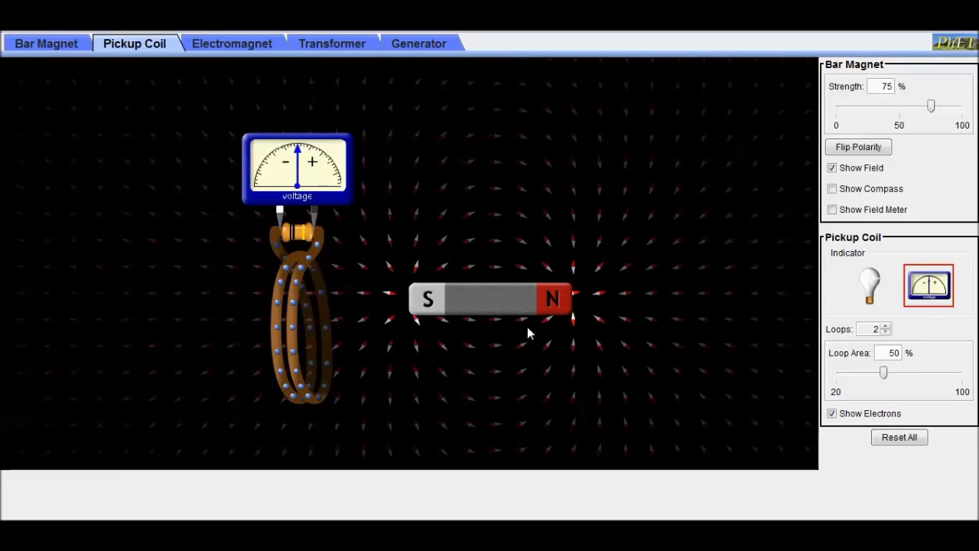
click(886, 326)
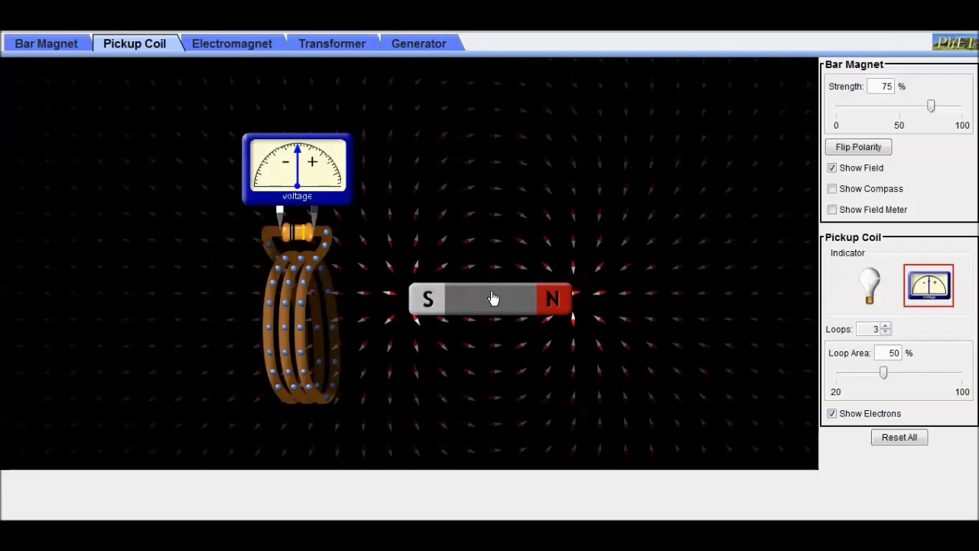
drag(493, 298, 453, 334)
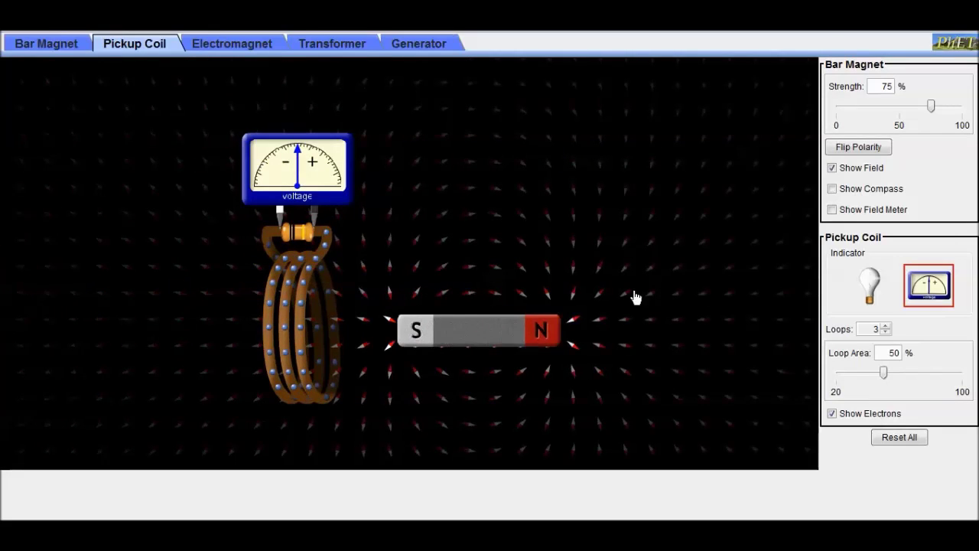
click(871, 287)
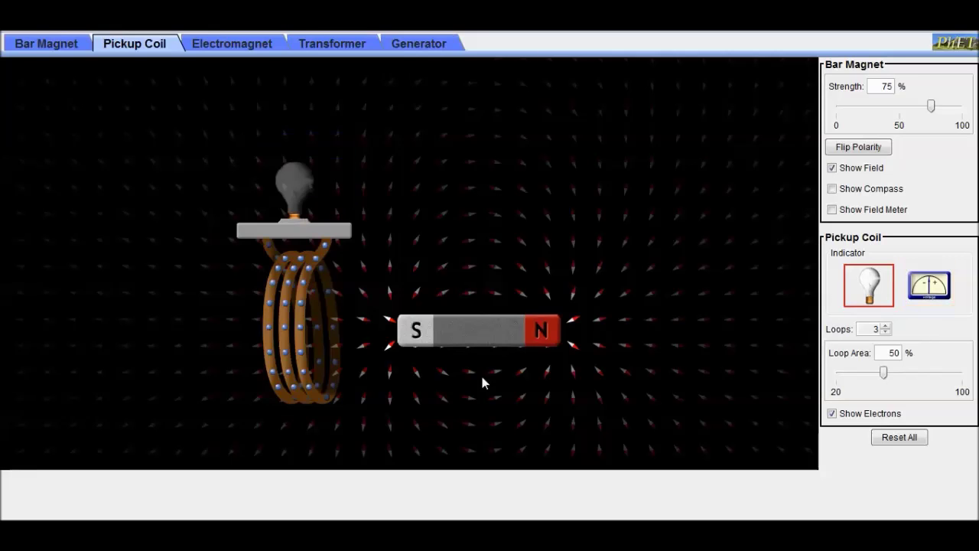
Cut the pickup coil to a single loop and sweep the magnet past it to light the bulb
mouse_move(479, 339)
mouse_down()
mouse_move(197, 367)
mouse_move(84, 352)
mouse_move(553, 354)
mouse_move(135, 306)
mouse_move(464, 334)
mouse_up()
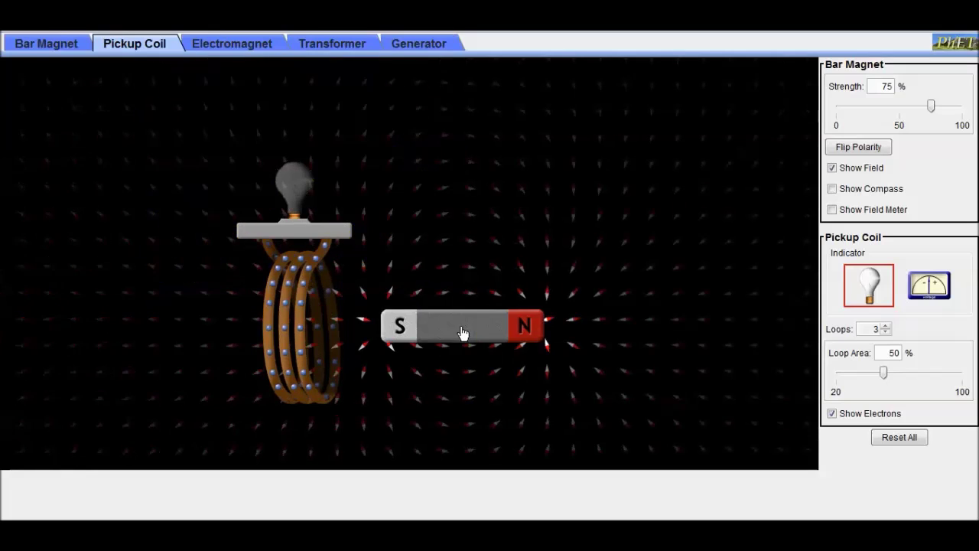
click(886, 332)
click(885, 332)
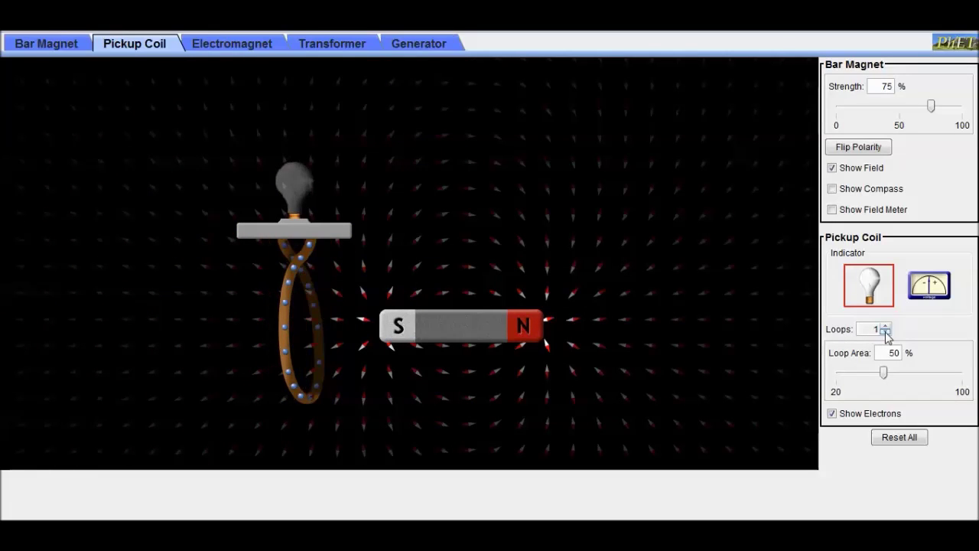
mouse_move(453, 332)
mouse_down()
mouse_move(168, 345)
mouse_move(527, 359)
mouse_move(155, 275)
mouse_move(184, 291)
mouse_move(452, 321)
mouse_up()
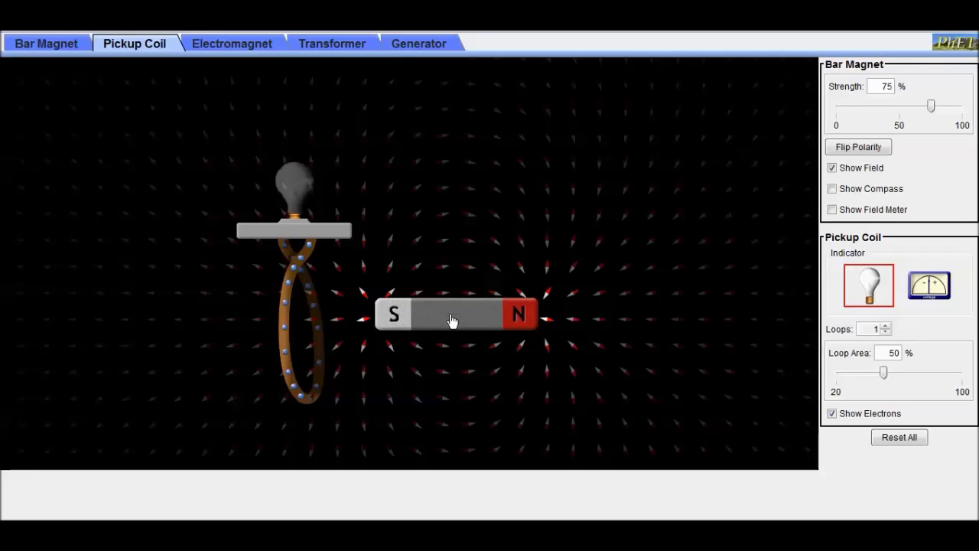
In the Electromagnet scene, place the compass near the battery and vary the battery's voltage and polarity
click(240, 49)
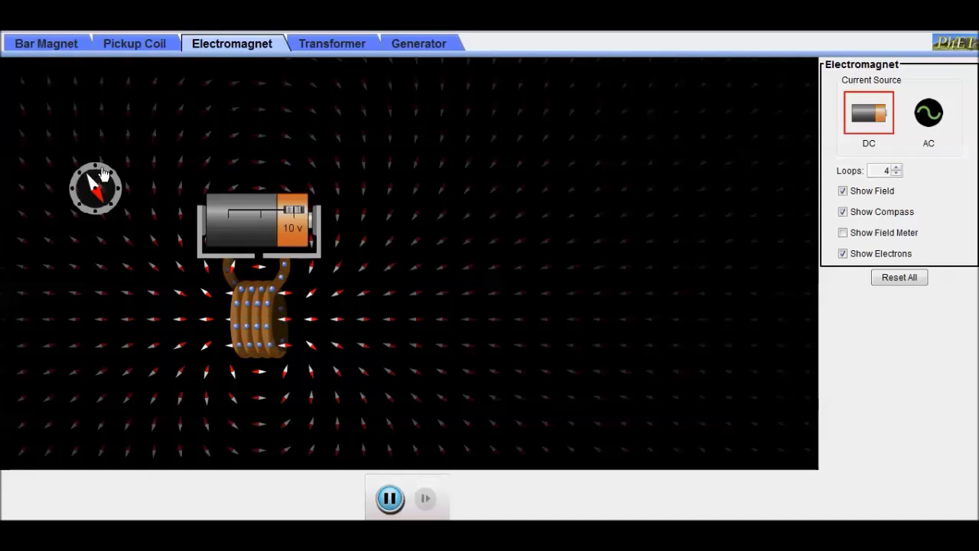
drag(94, 179, 357, 304)
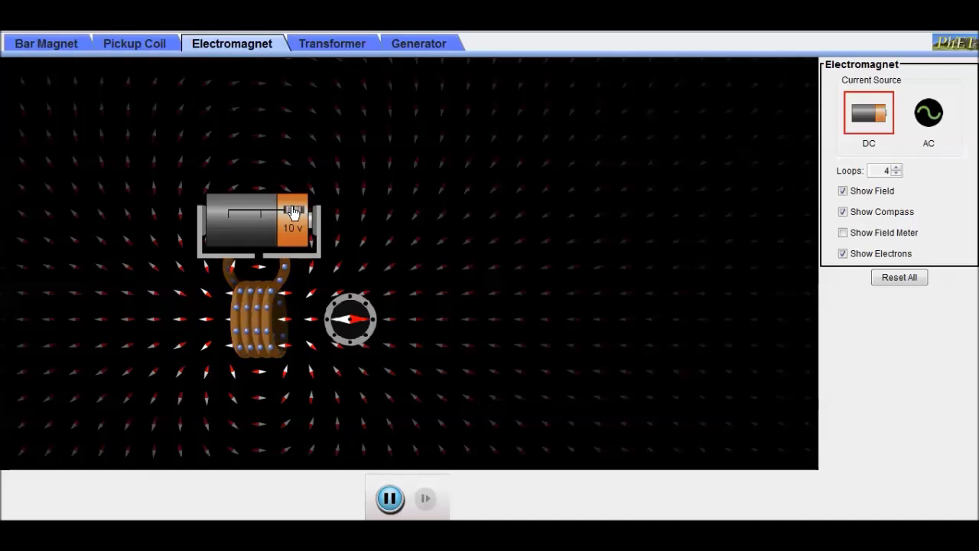
drag(293, 212, 289, 214)
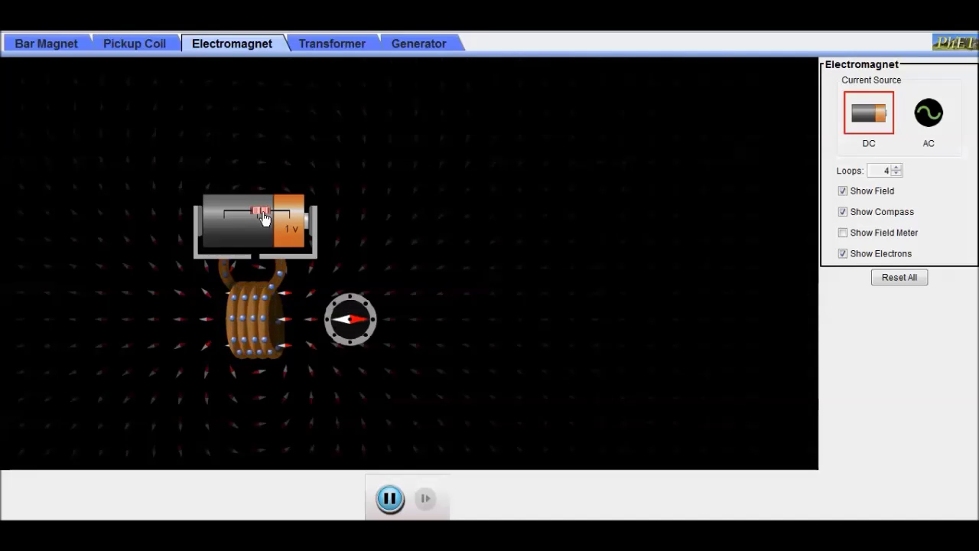
drag(261, 218, 256, 218)
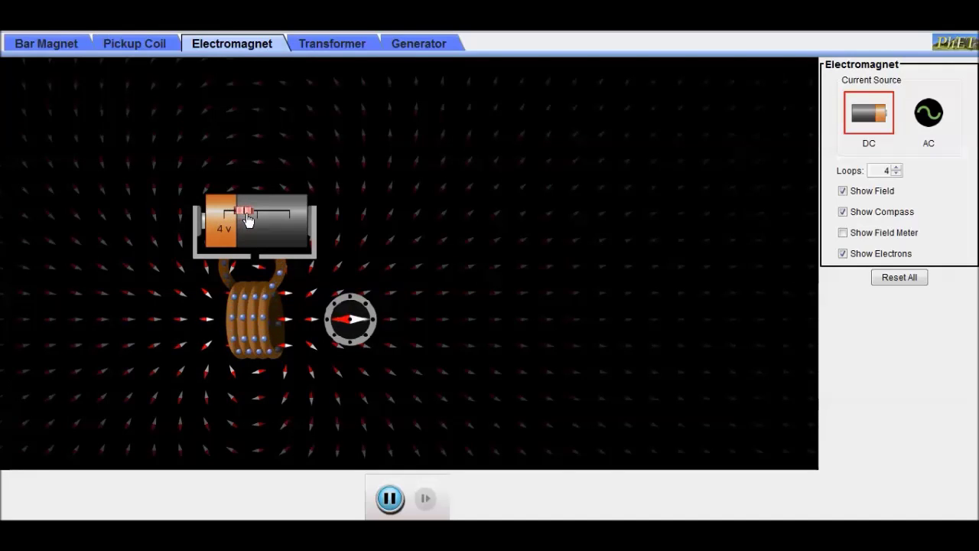
drag(256, 220, 278, 223)
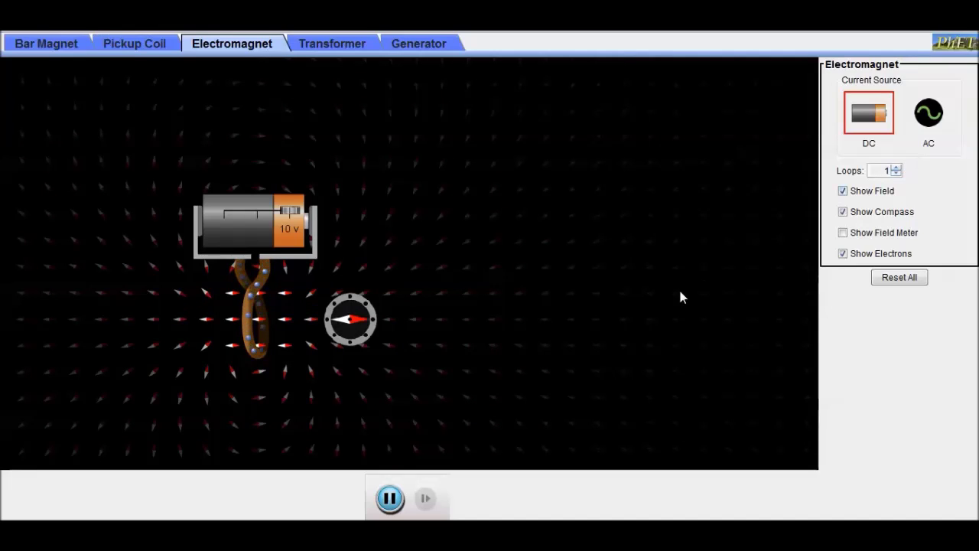
Place the field meter beside the electromagnet coil and switch its power source to AC
click(844, 233)
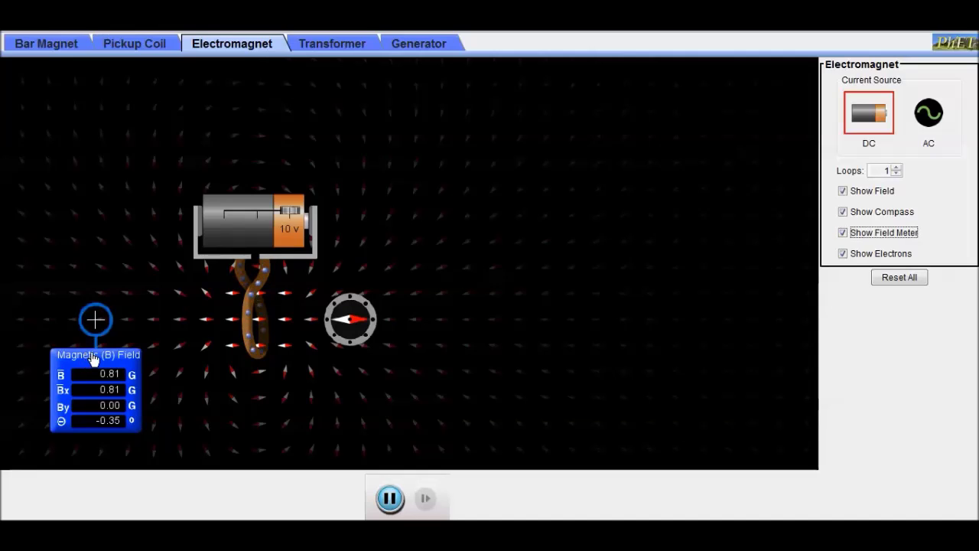
drag(93, 358, 190, 350)
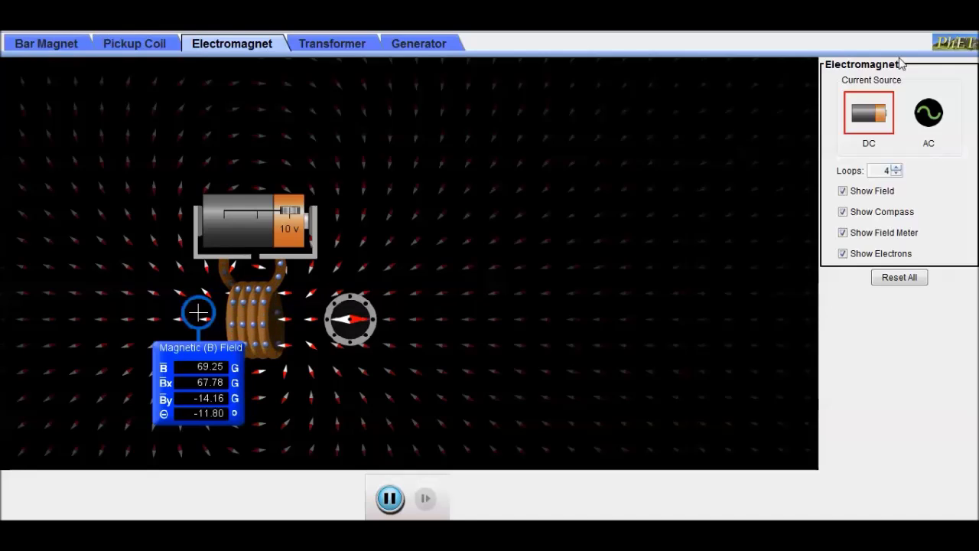
click(929, 122)
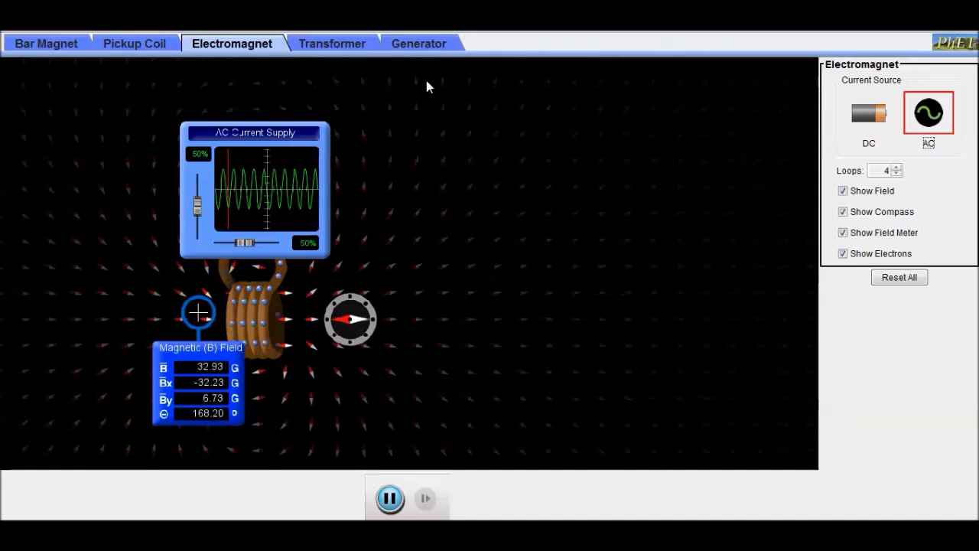
In the Transformer scene, sweep the battery electromagnet past the pickup coil and back
click(350, 43)
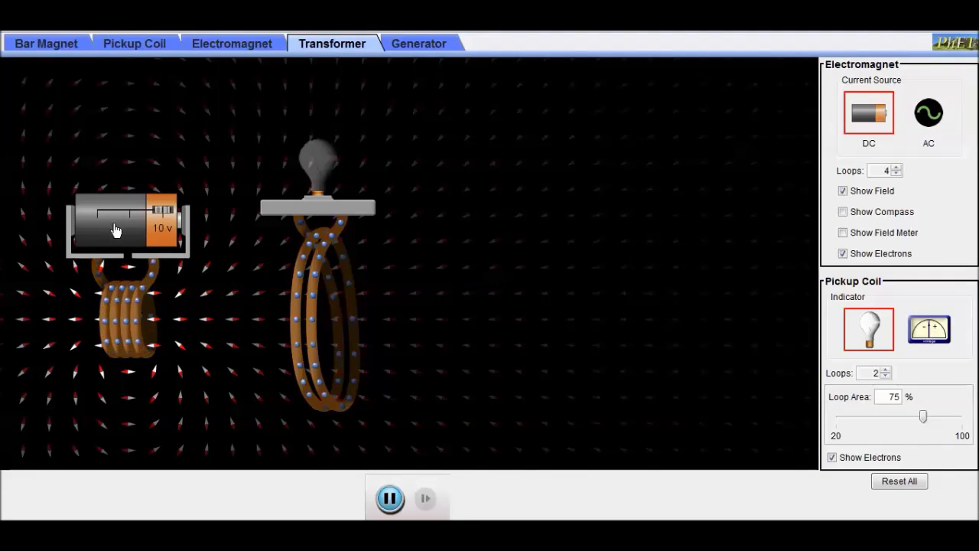
drag(119, 230, 197, 263)
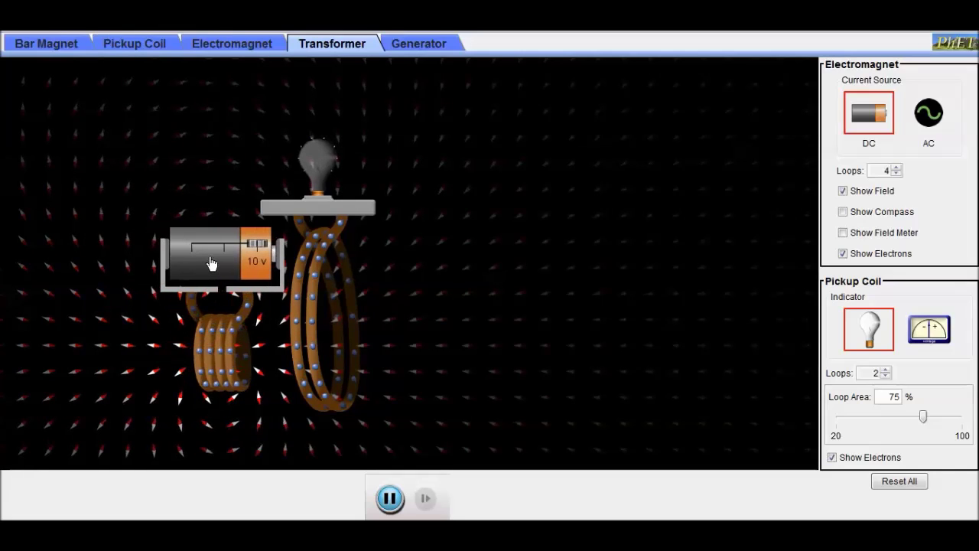
drag(211, 264, 183, 256)
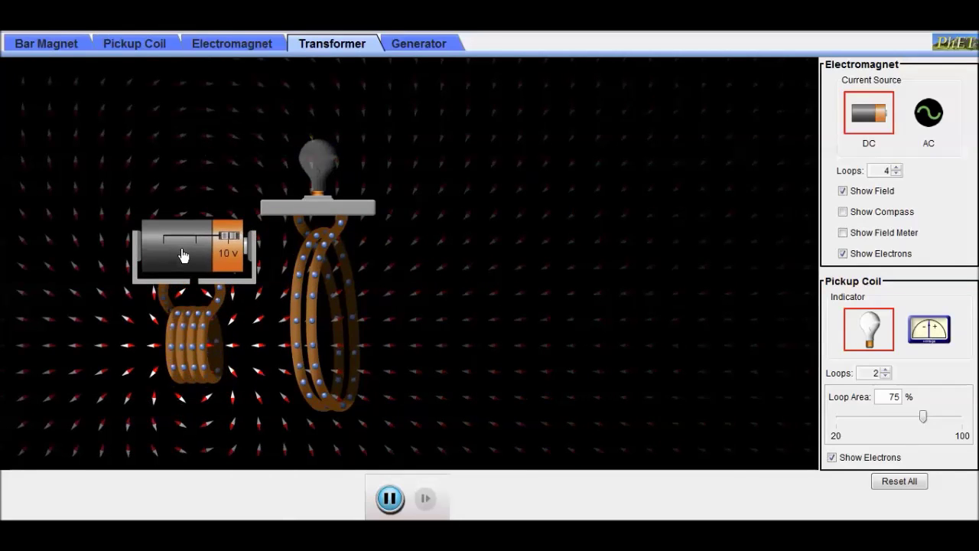
click(137, 43)
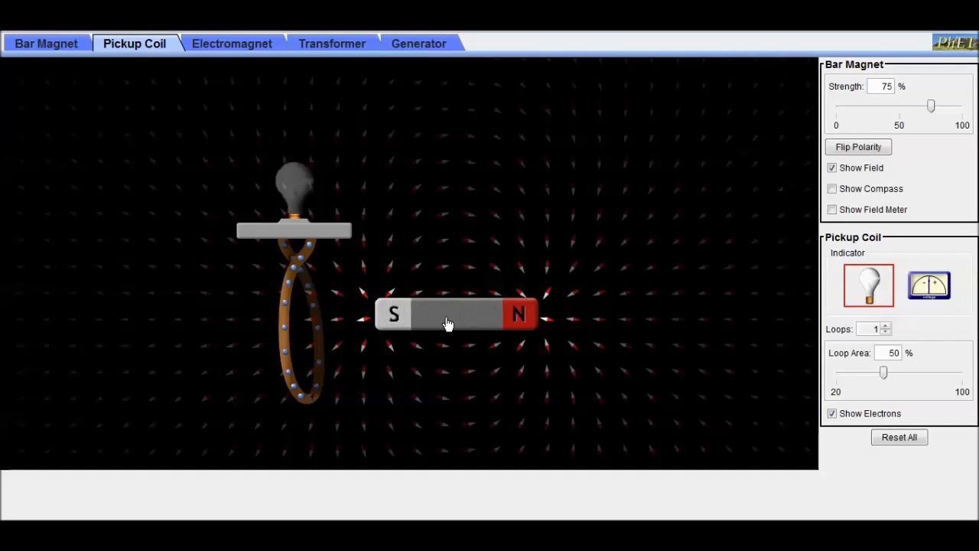
Raise the pickup coil to 3 loops and pass the bar magnet back and forth through it
drag(448, 324, 397, 333)
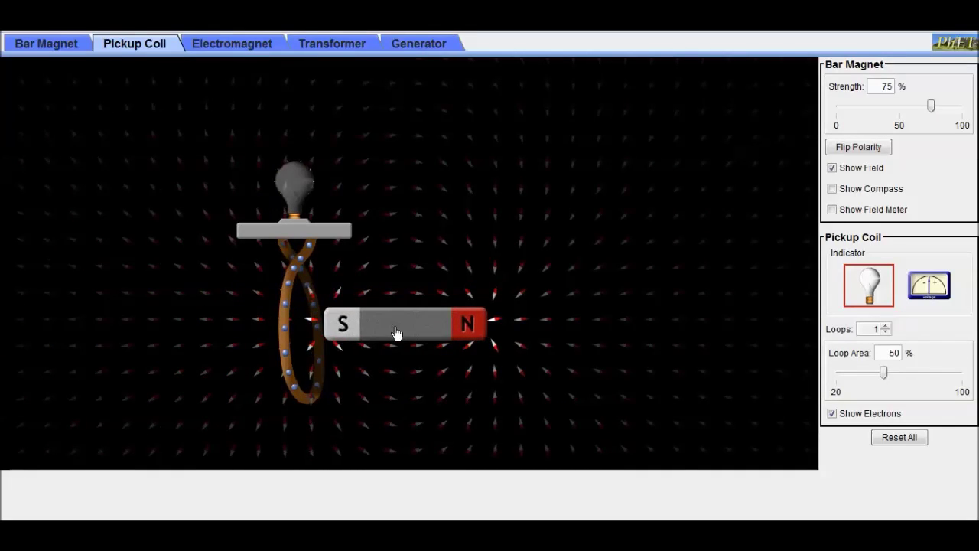
click(885, 327)
click(885, 327)
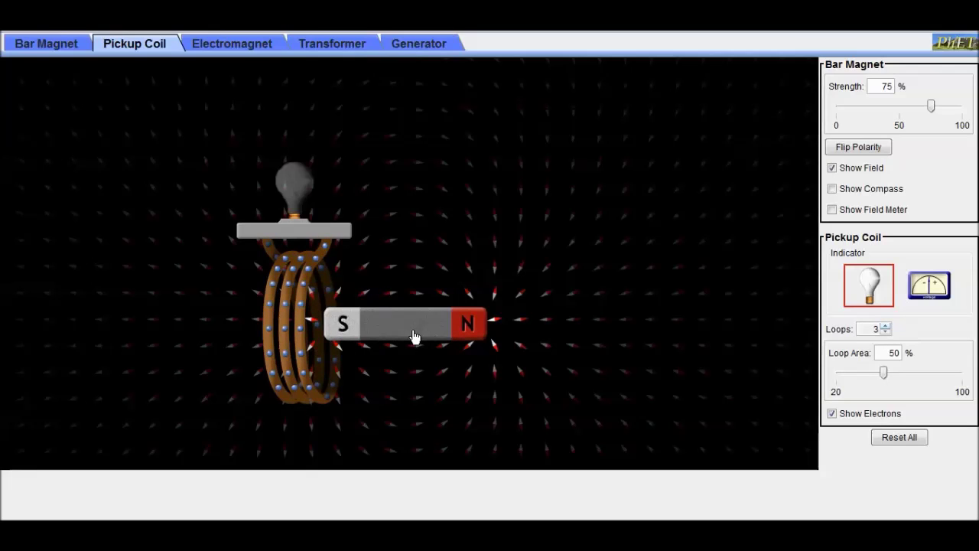
drag(413, 337, 469, 344)
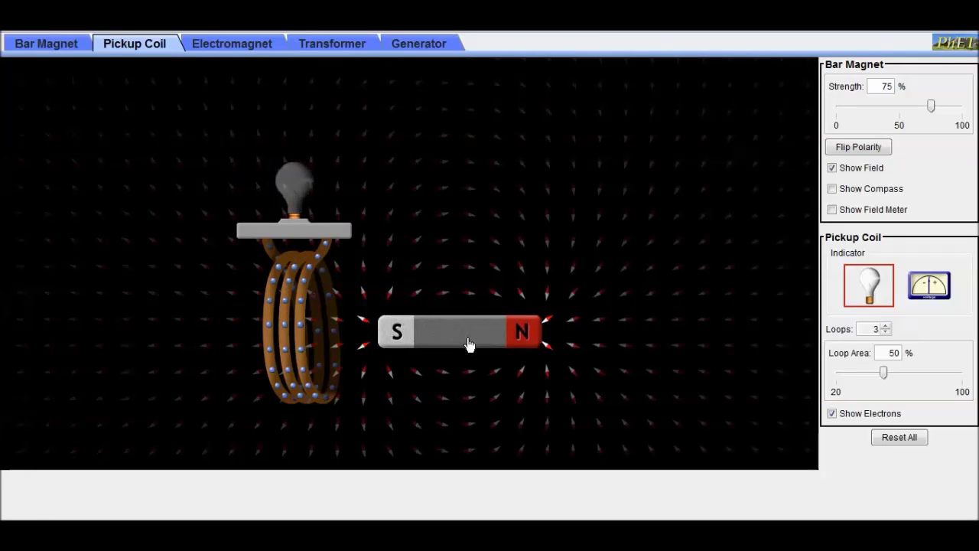
click(234, 44)
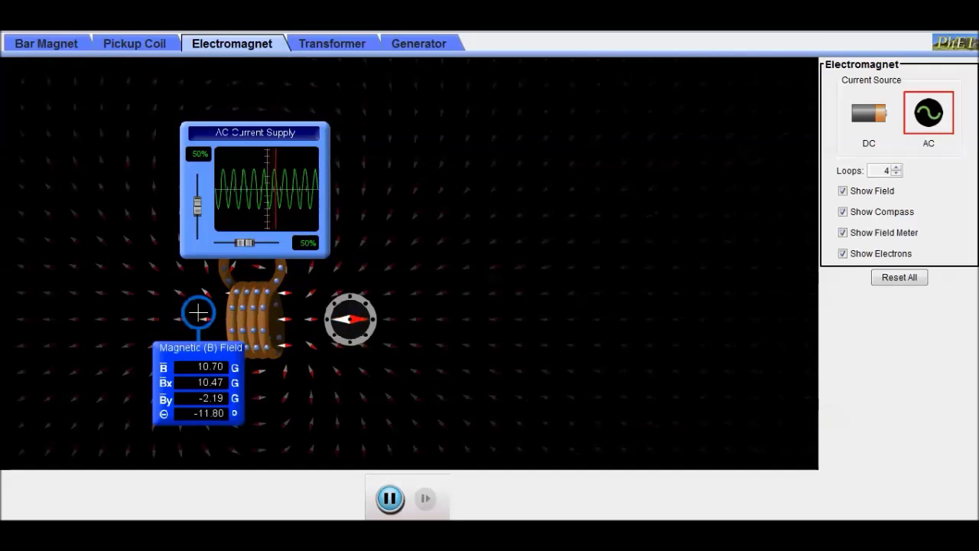
In the Transformer scene, set the 10 V electromagnet right of the pickup coil, then switch it to AC
click(329, 46)
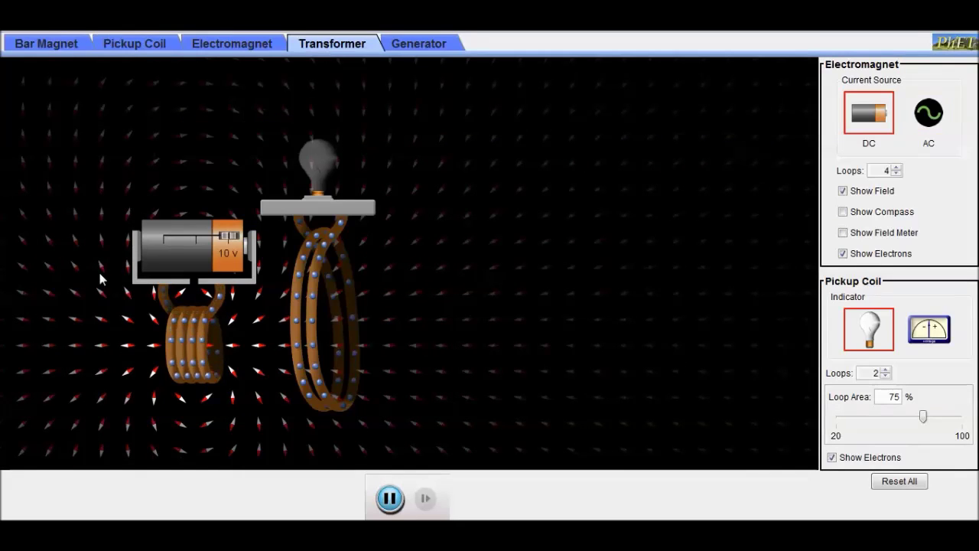
drag(181, 253, 435, 250)
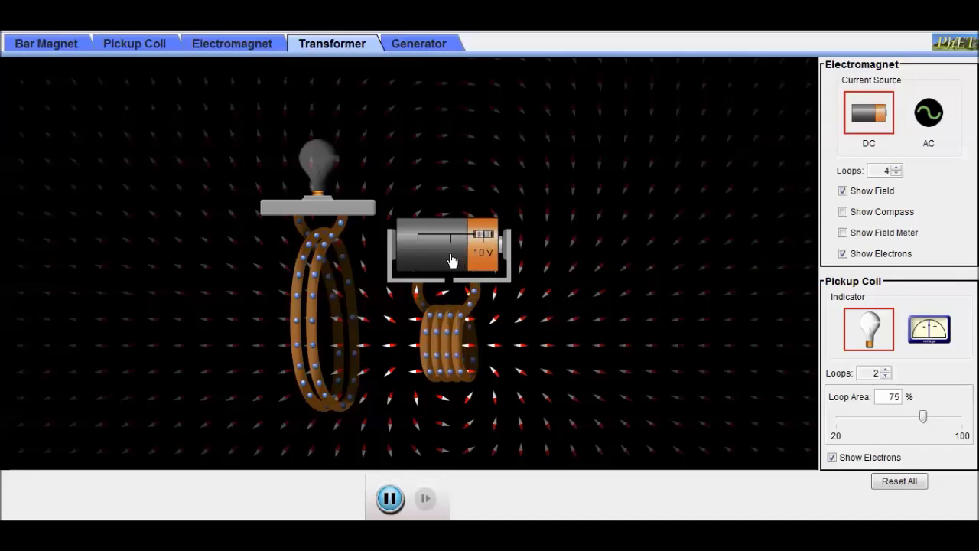
drag(453, 261, 419, 261)
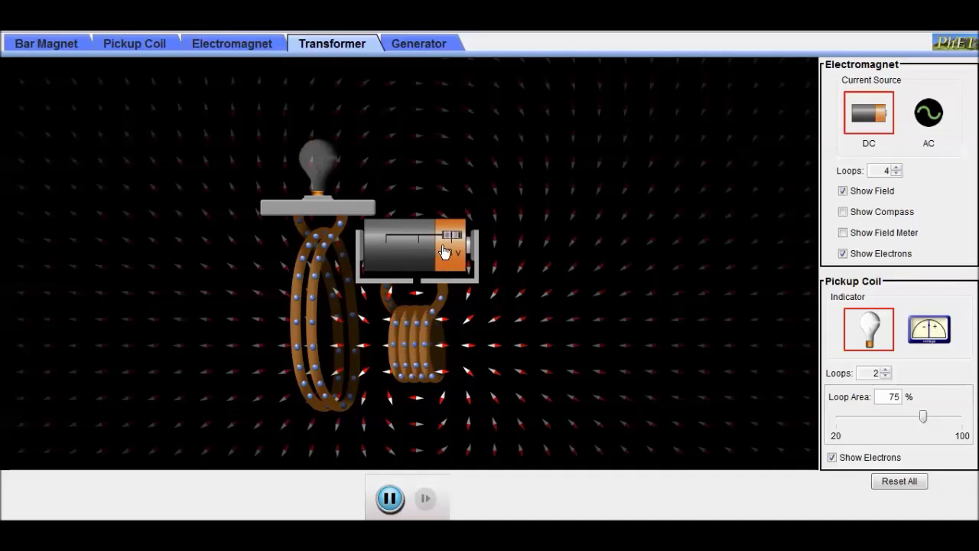
mouse_move(453, 240)
mouse_down()
mouse_move(346, 247)
mouse_move(501, 224)
mouse_move(375, 241)
mouse_move(478, 241)
mouse_move(379, 242)
mouse_move(459, 235)
mouse_up()
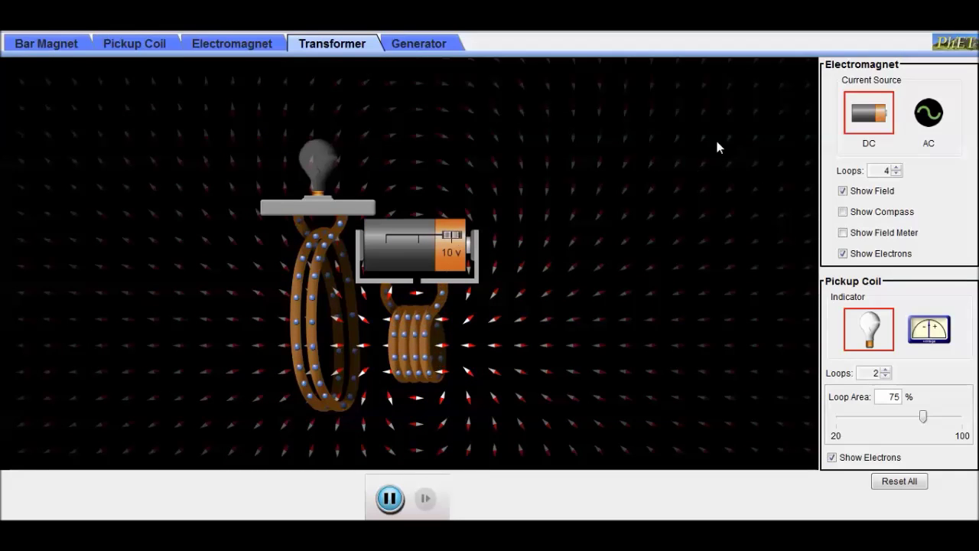
click(930, 115)
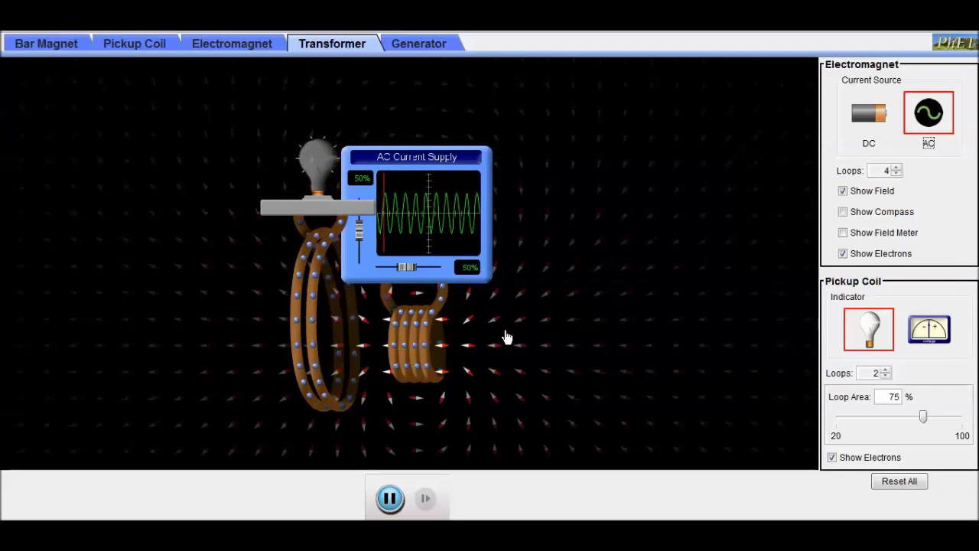
Show the compass and position it just below the electromagnet and pickup coils
click(844, 213)
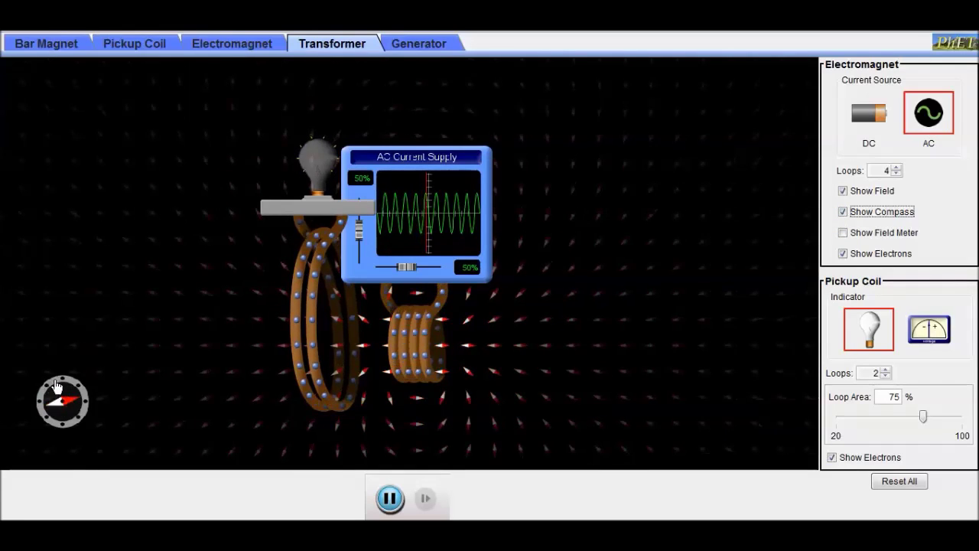
drag(57, 388, 423, 399)
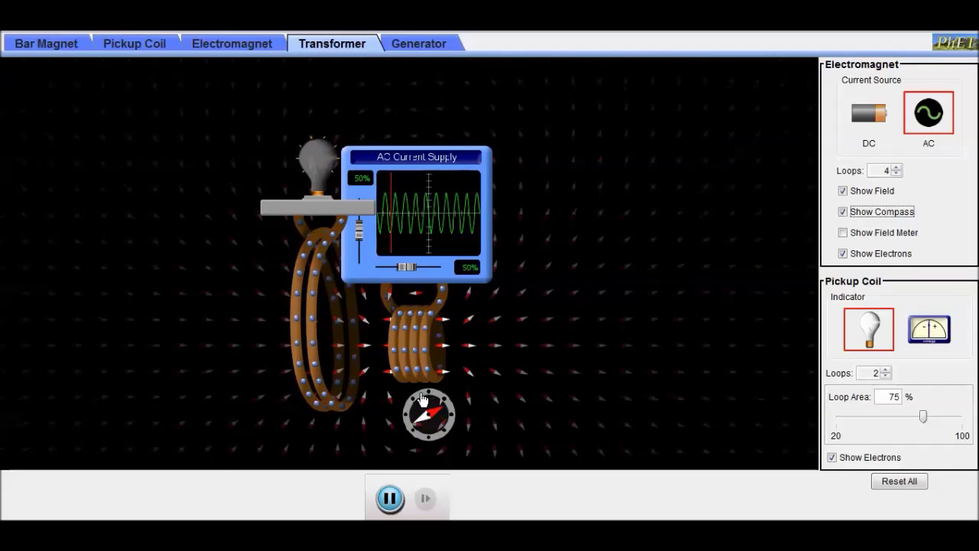
drag(423, 400, 371, 426)
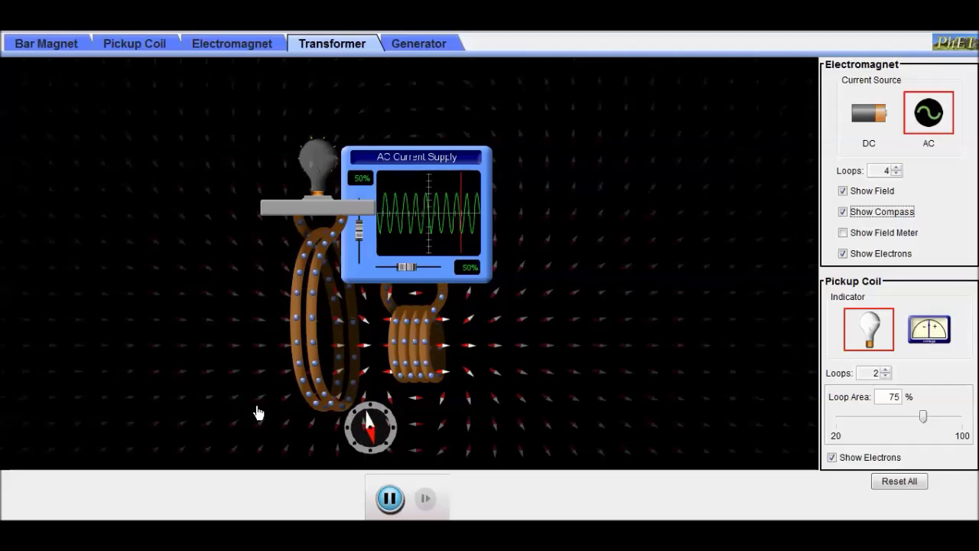
drag(370, 425, 396, 414)
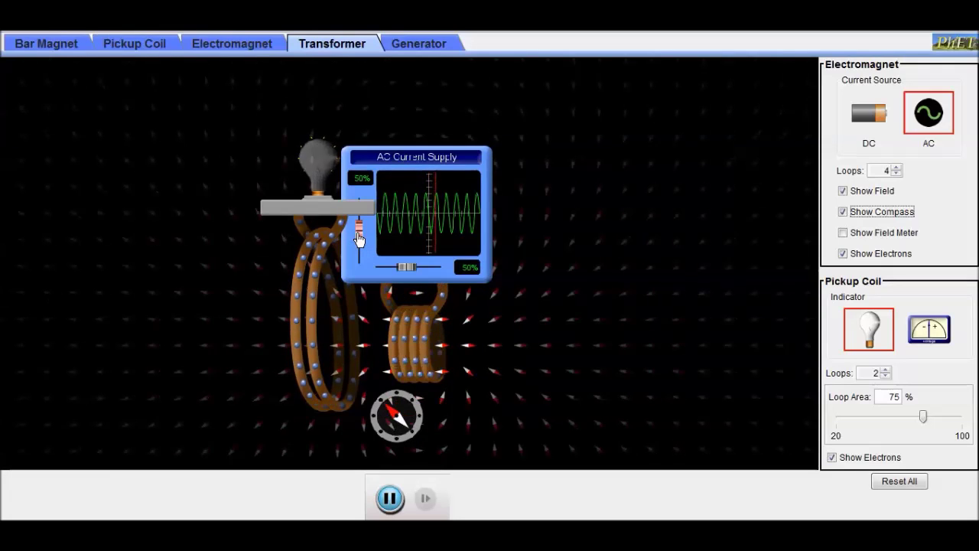
Raise the AC supply to 100% amplitude and 100% frequency, and add a third pickup-coil loop
drag(357, 233, 359, 219)
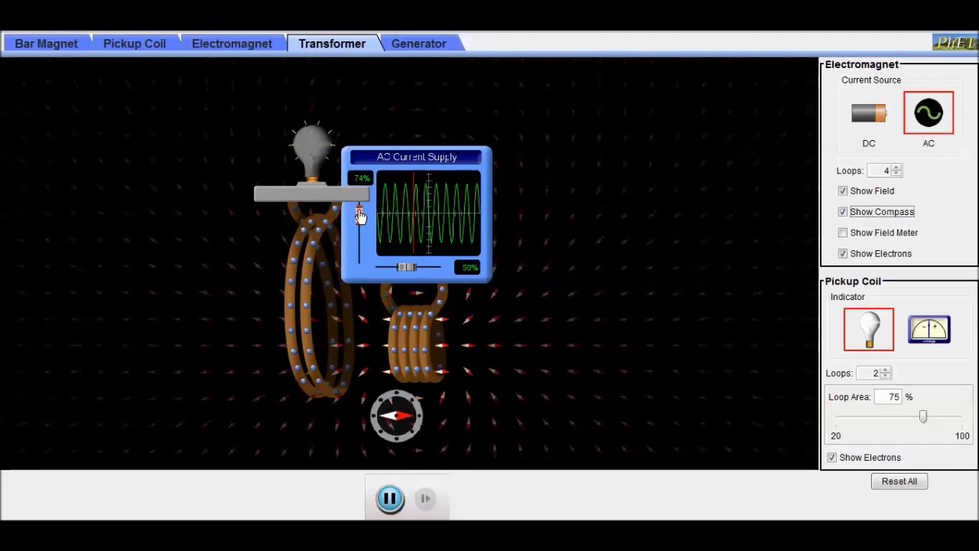
drag(361, 217, 361, 205)
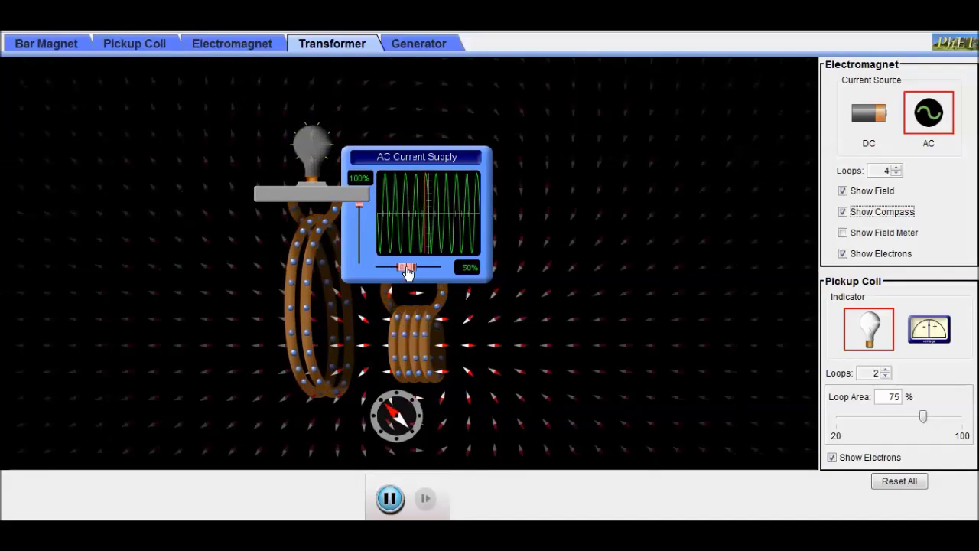
drag(406, 273, 450, 273)
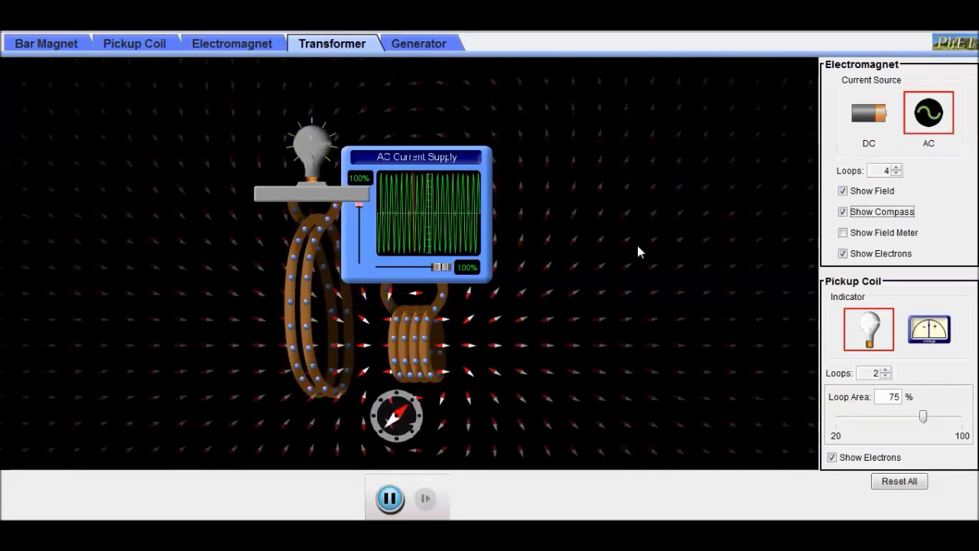
click(885, 370)
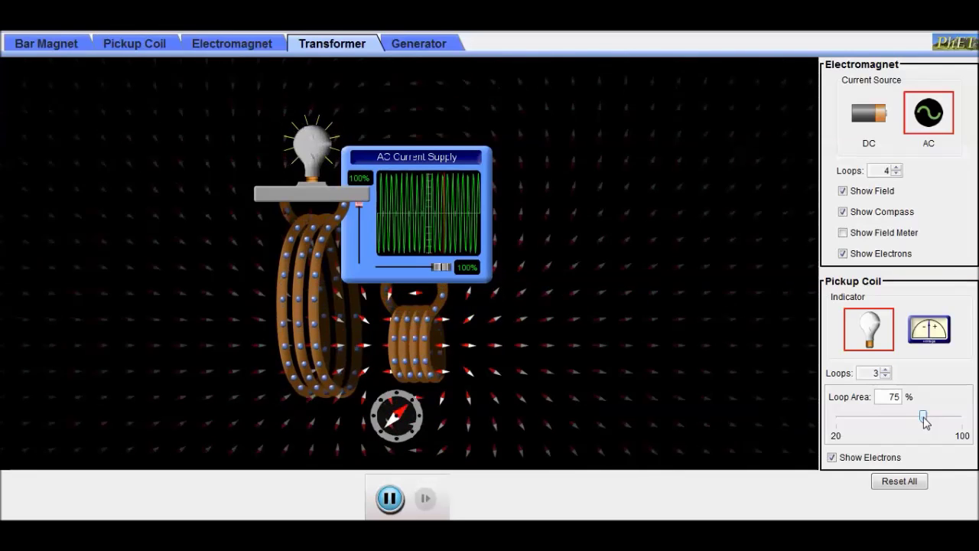
Enlarge the pickup coil's loop area to 100% and slide the electromagnet into the coil
drag(925, 422, 970, 421)
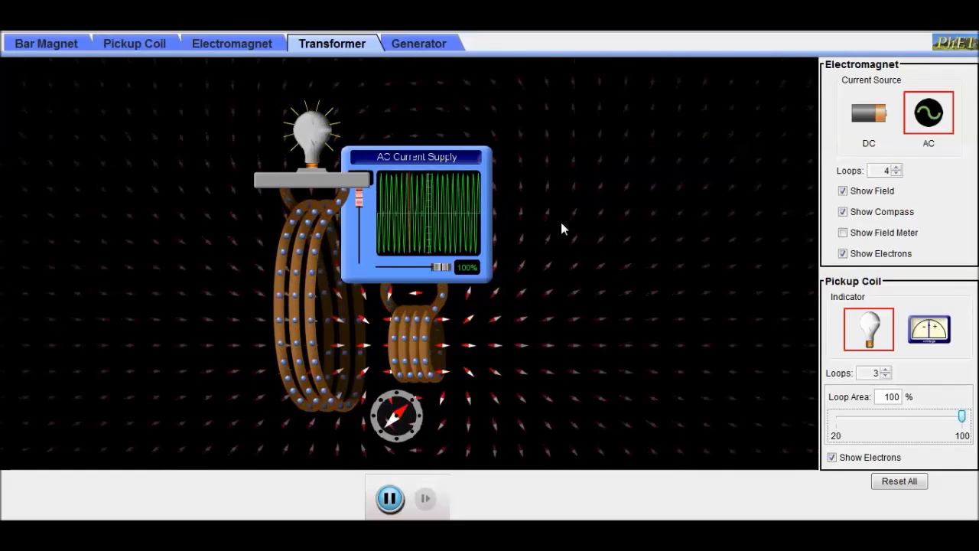
drag(433, 164, 386, 162)
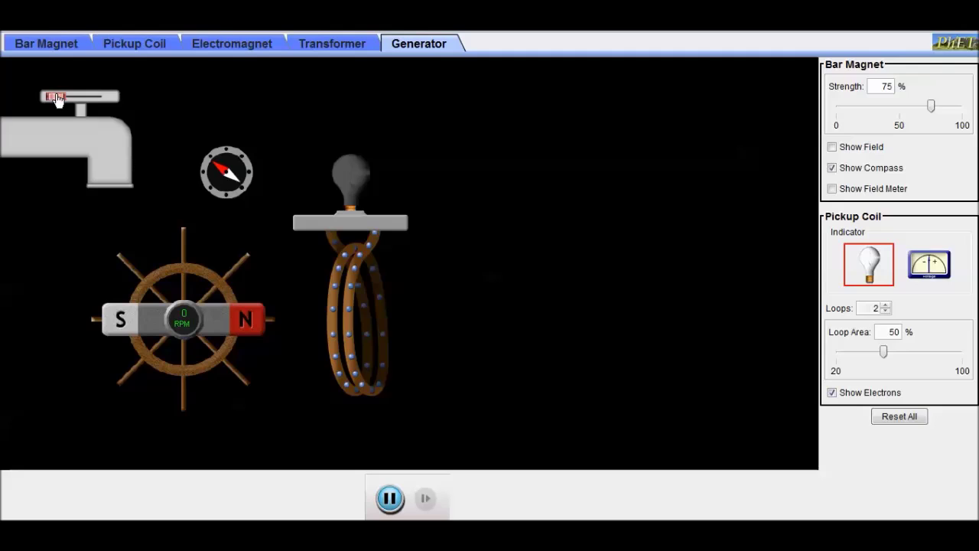
Run the water to spin the magnet wheel at 30 RPM, and switch the indicator to a voltmeter
drag(57, 100, 66, 100)
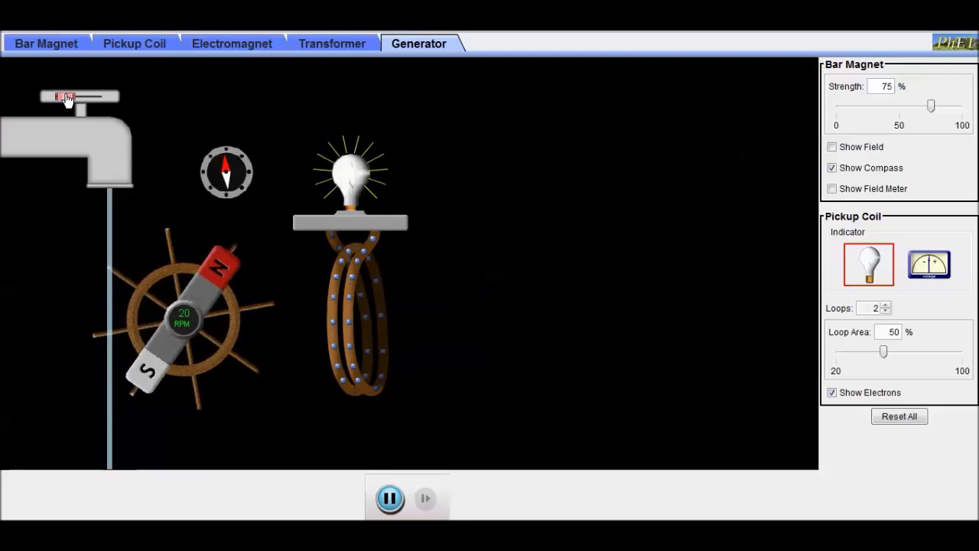
drag(66, 99, 71, 101)
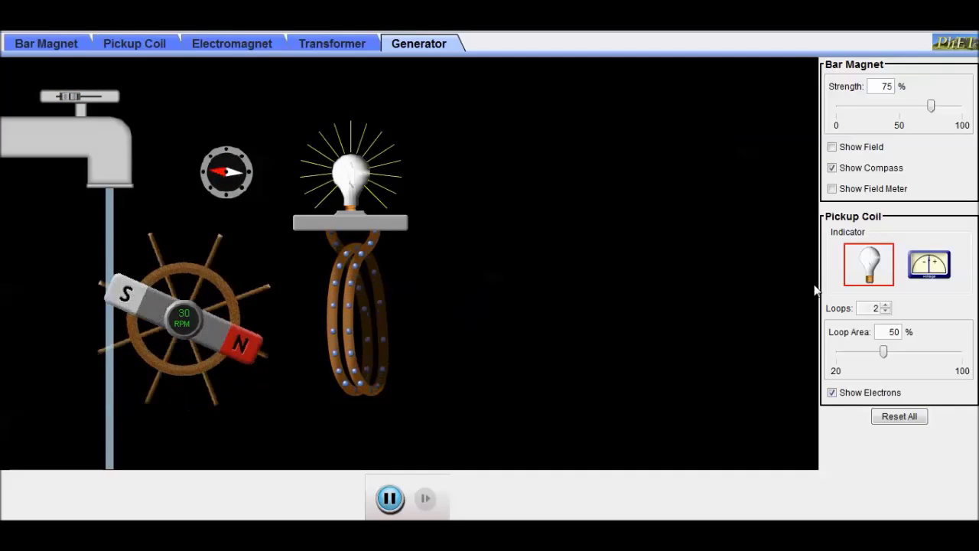
click(937, 271)
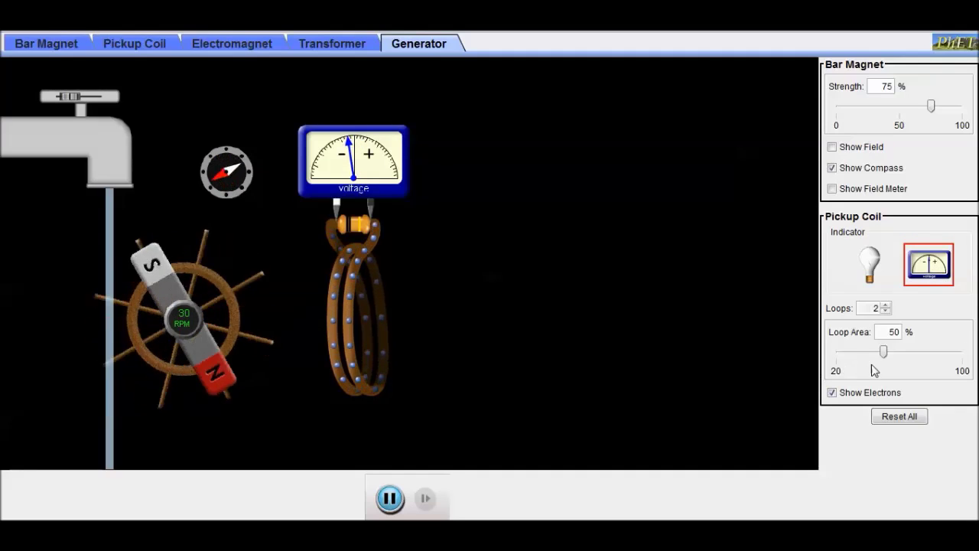
Give the generator's pickup coil 85% loop area and three loops
drag(884, 354, 941, 366)
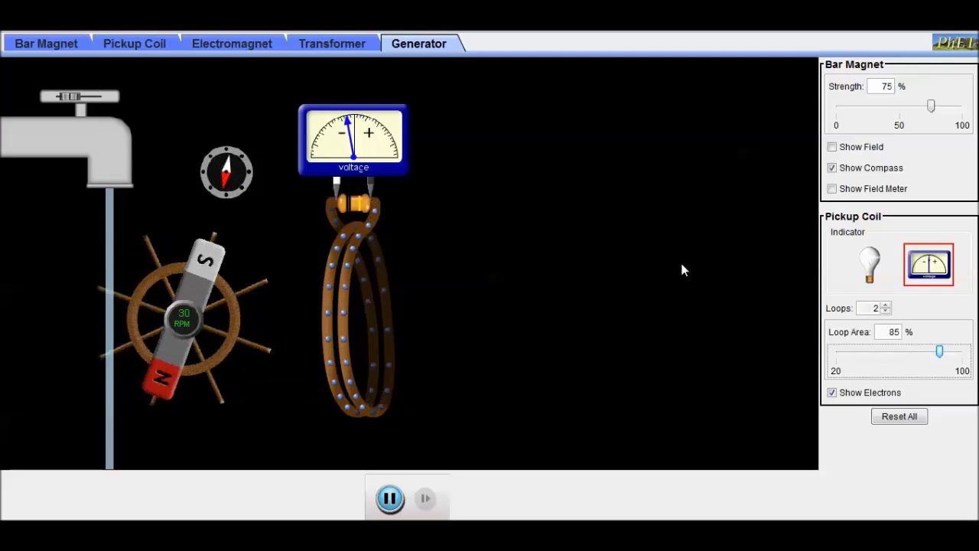
click(887, 305)
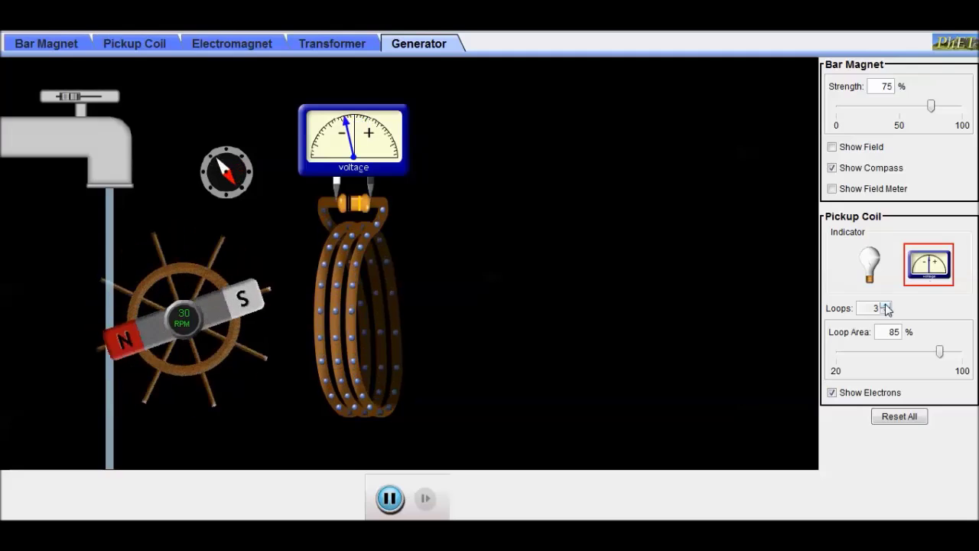
click(933, 109)
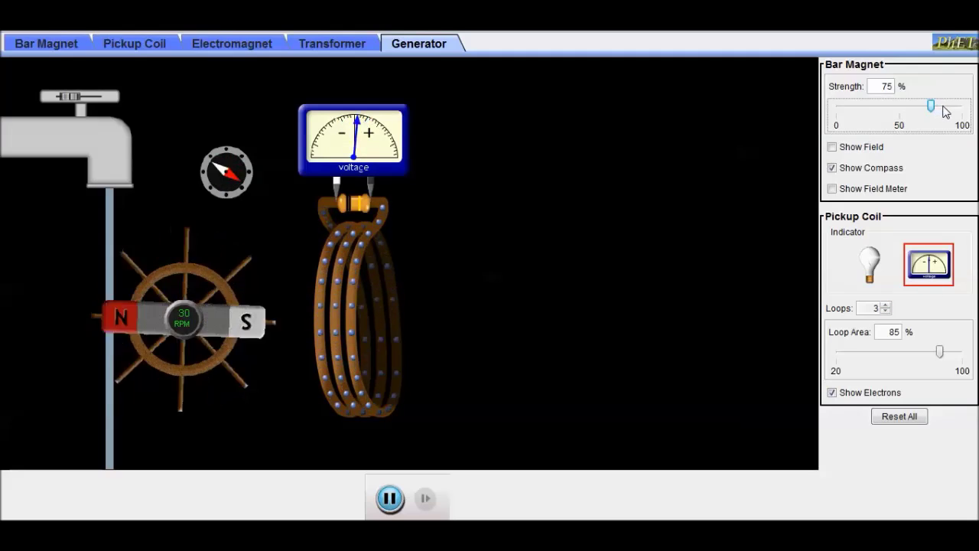
Set magnet strength to 100%, restore the light bulb indicator, and settle the wheel at 50 RPM
drag(935, 109, 975, 113)
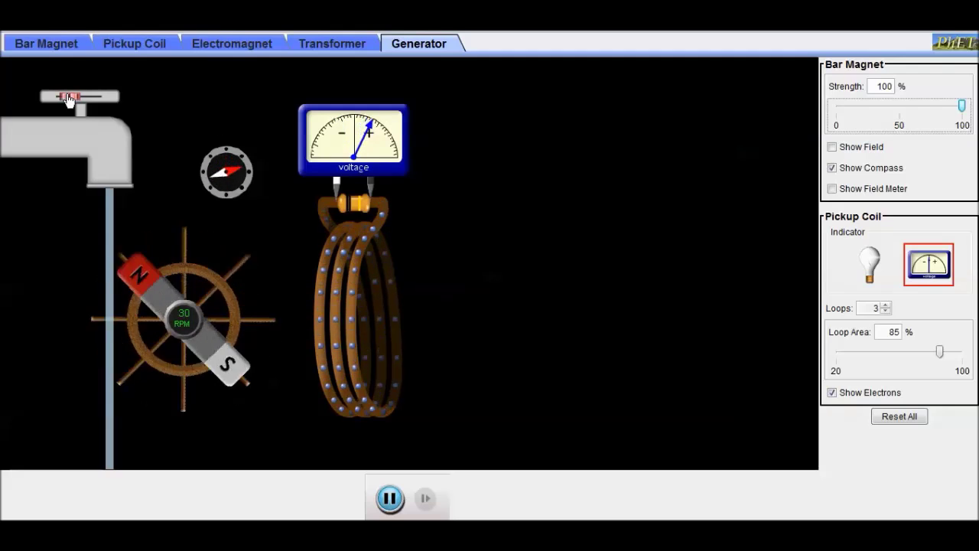
drag(68, 100, 105, 103)
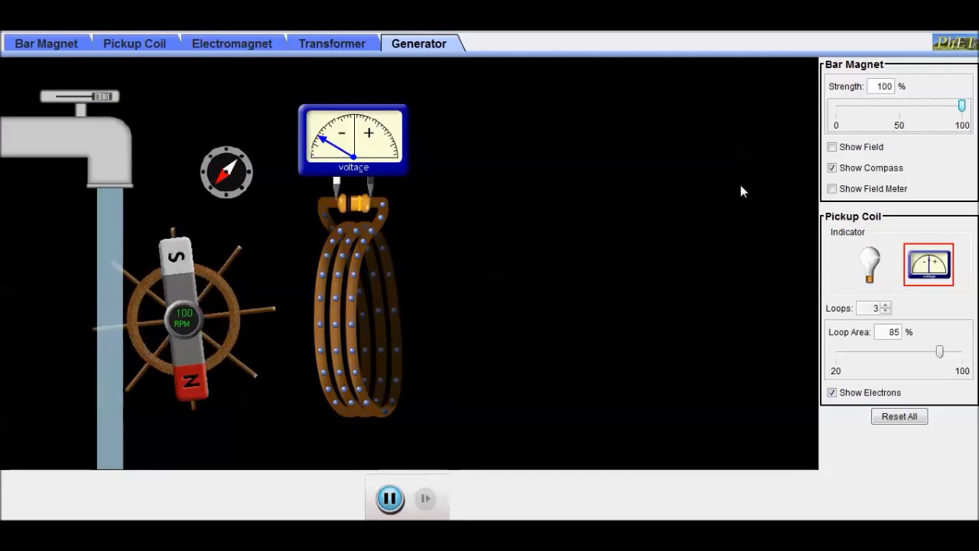
click(871, 261)
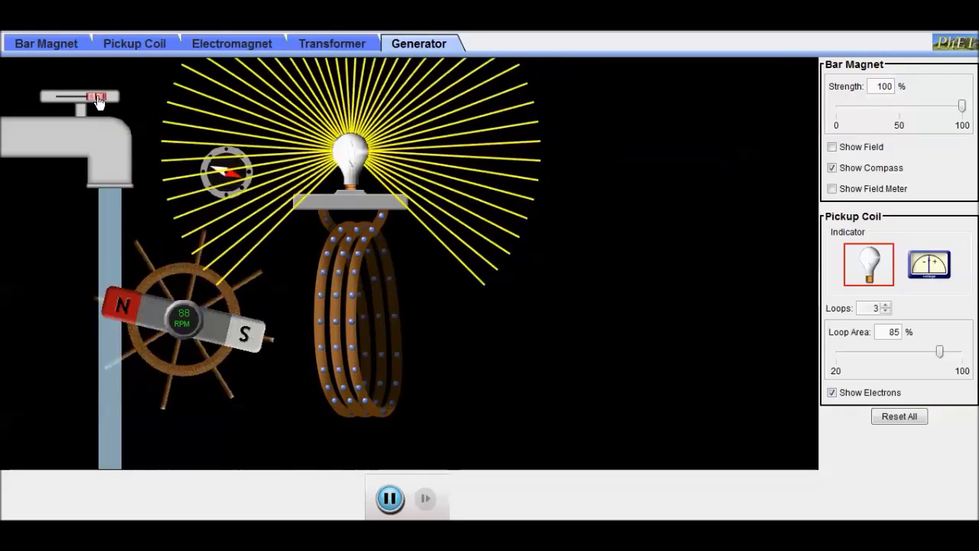
drag(108, 93, 77, 100)
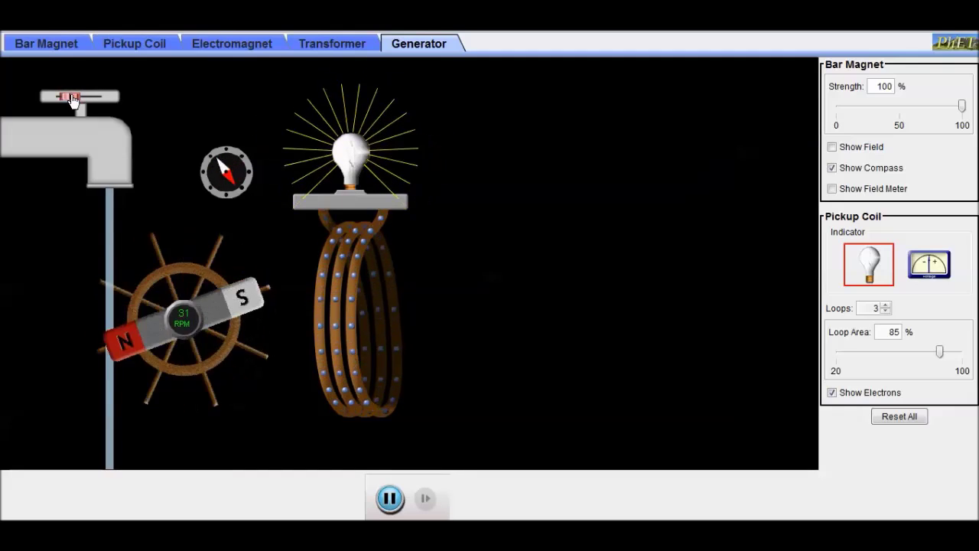
drag(77, 101, 82, 100)
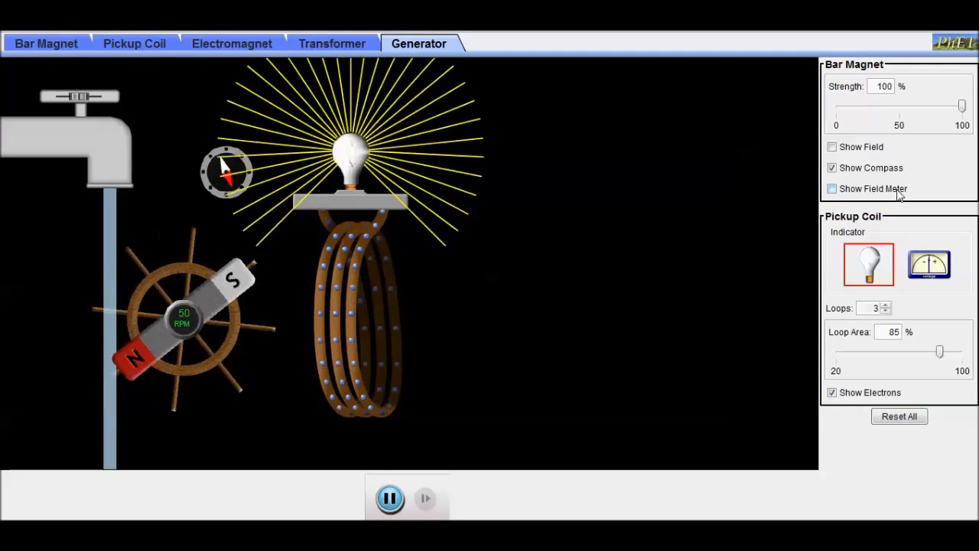
Lower magnet strength to 49%, remove a loop, and shrink the loop area to 20%
drag(962, 106, 901, 111)
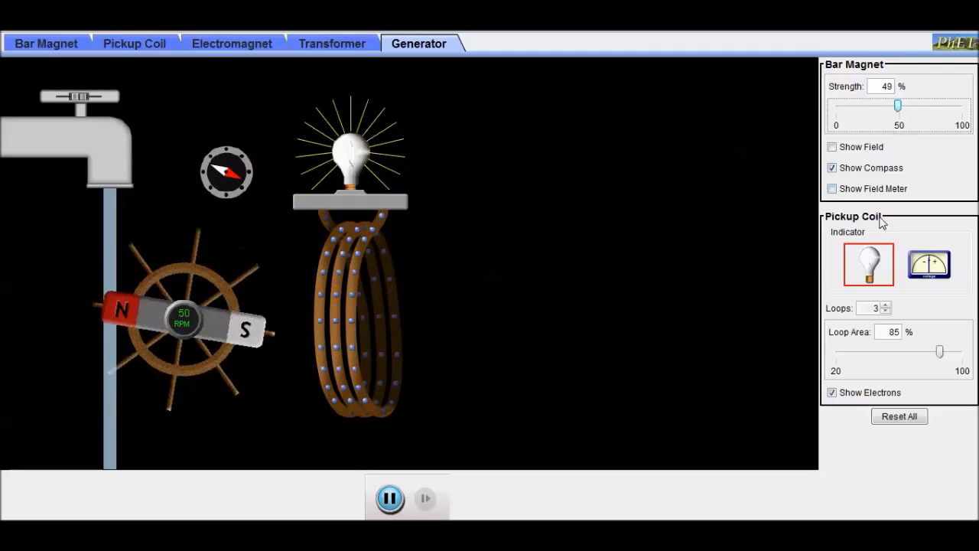
click(886, 312)
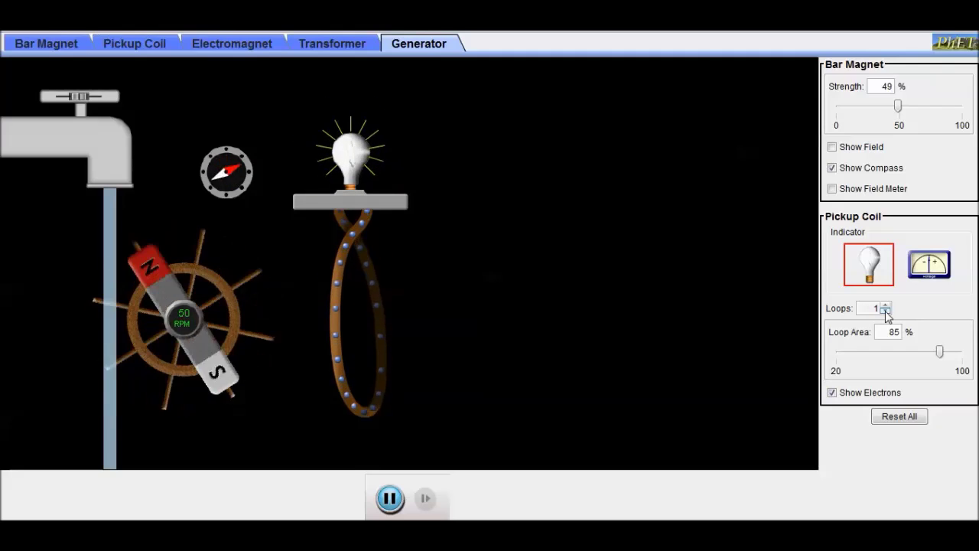
drag(942, 354, 869, 355)
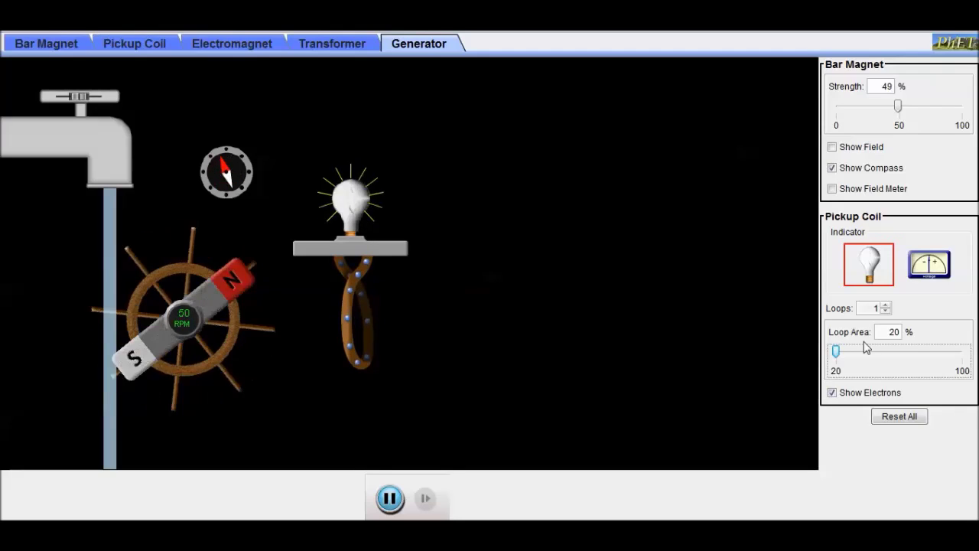
Add two loops for three total, raise strength to 100%, and open the water fully for 100 RPM
click(884, 306)
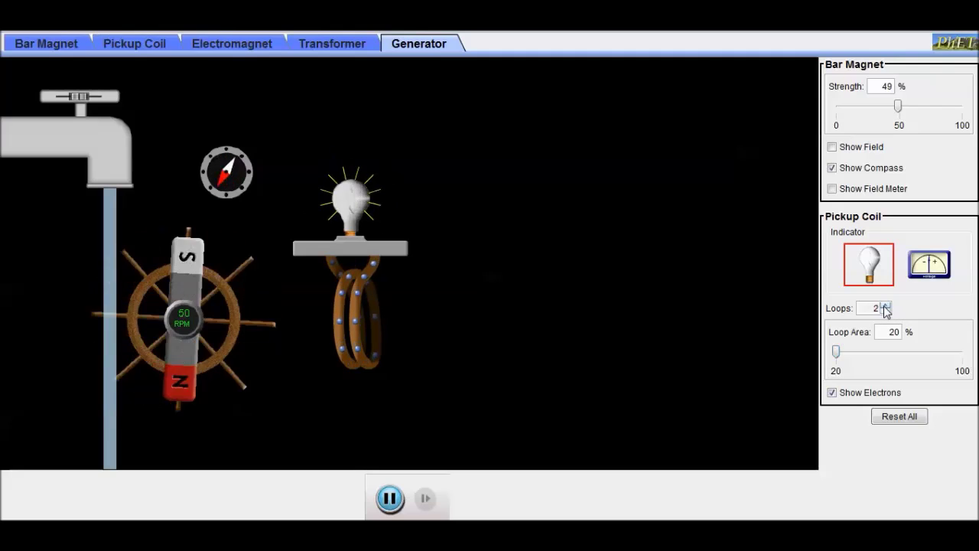
click(885, 306)
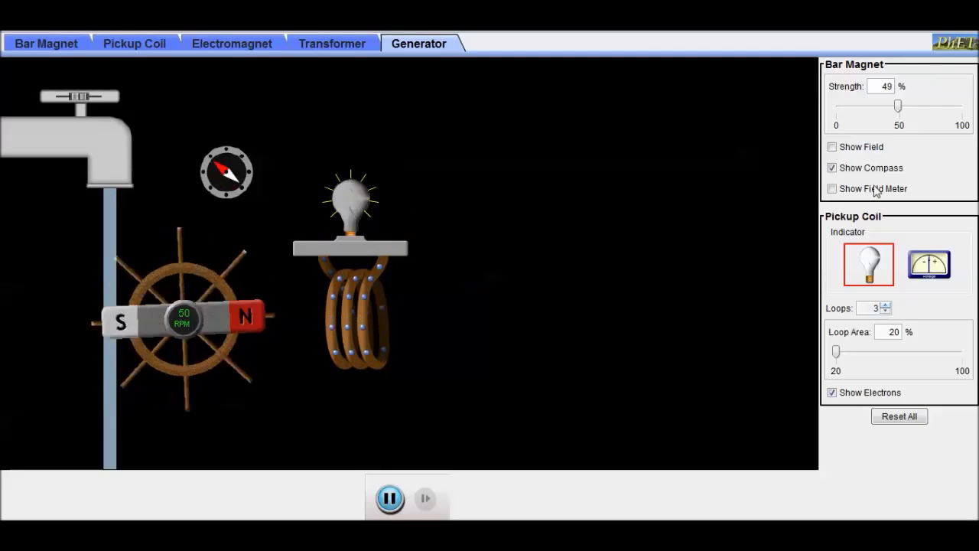
drag(897, 104, 964, 111)
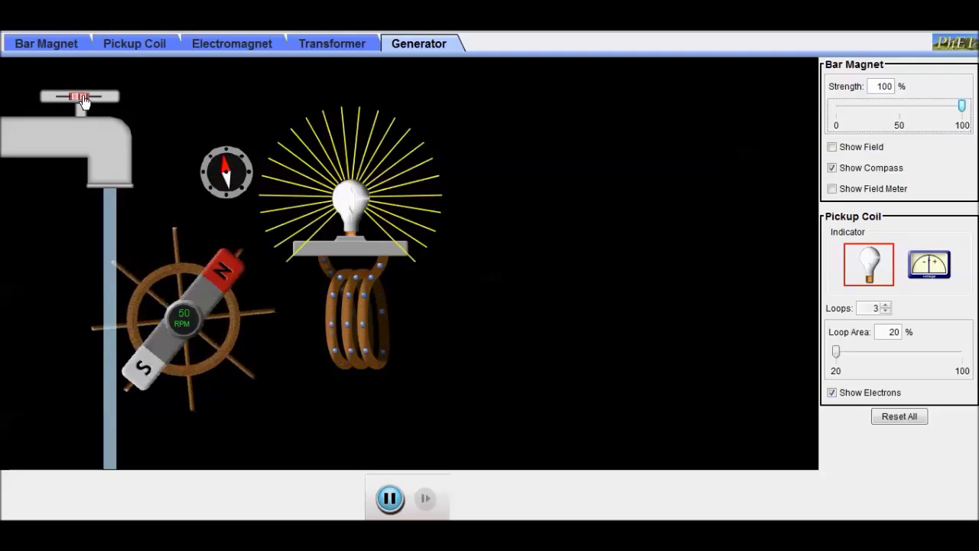
drag(80, 96, 103, 99)
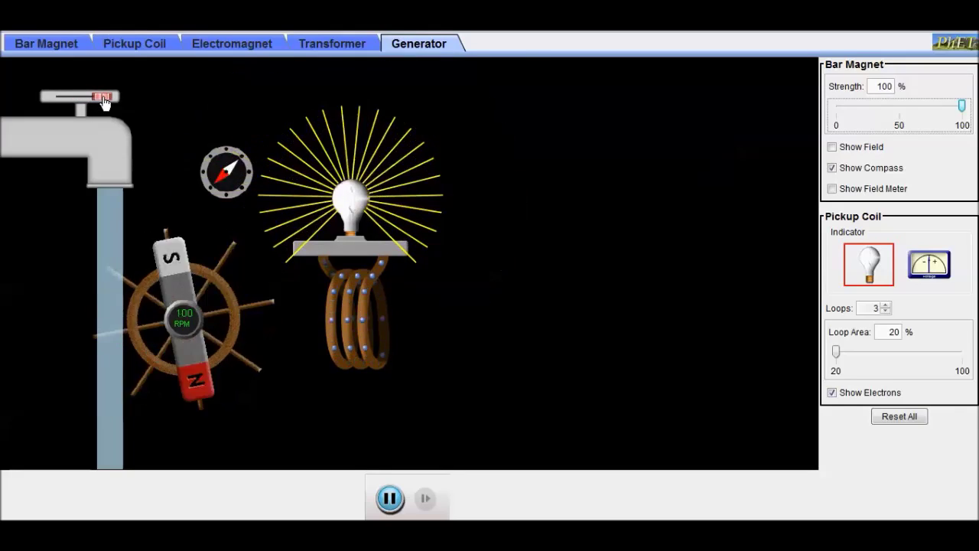